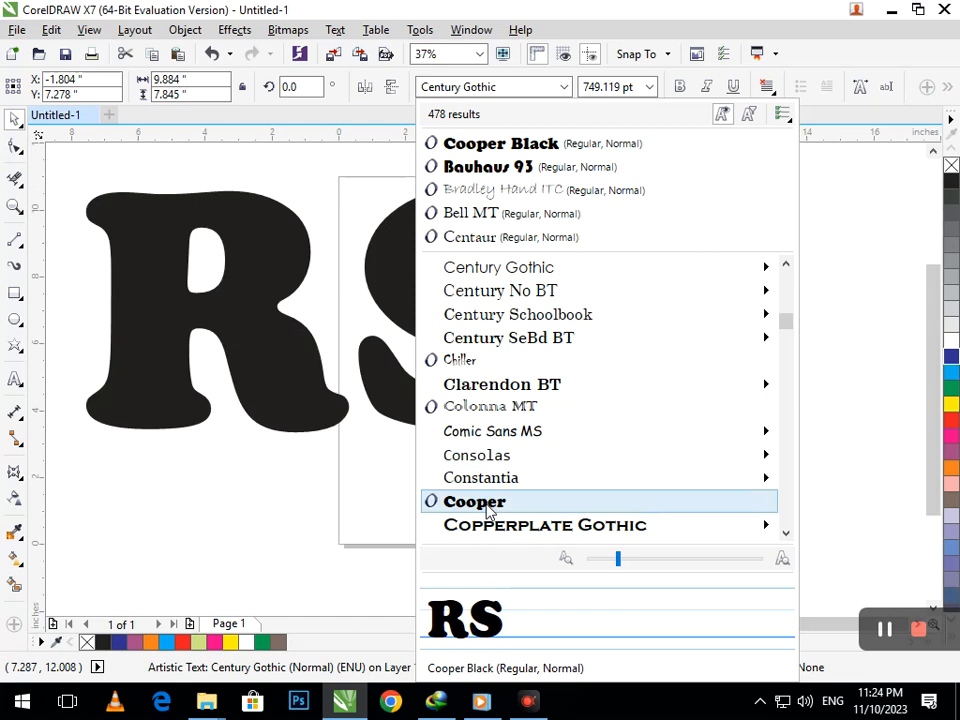
- Try the R and S letters in the Clarendon BT font with the S overlapping the R
mouse_move(502, 437)
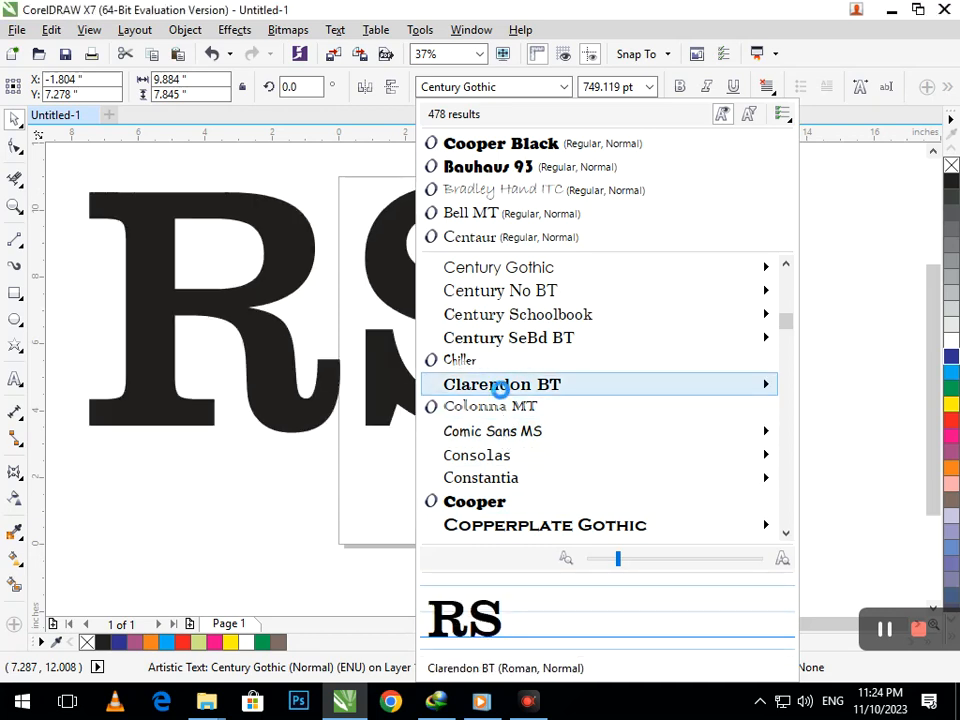
left_click(503, 396)
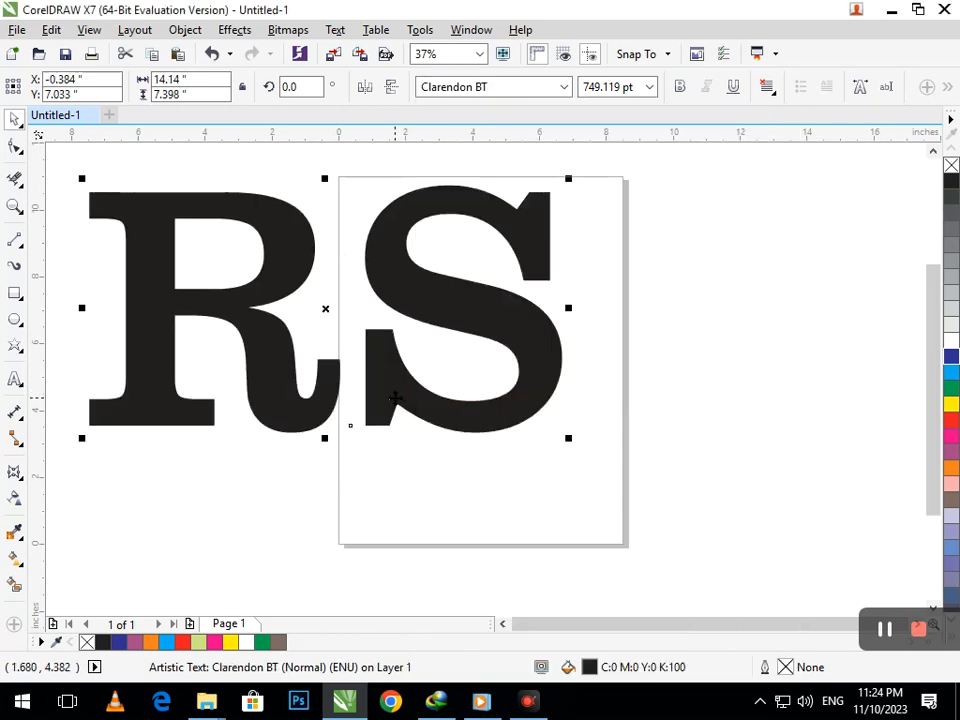
left_click(401, 499)
left_click_drag(424, 396, 237, 403)
left_click(101, 226)
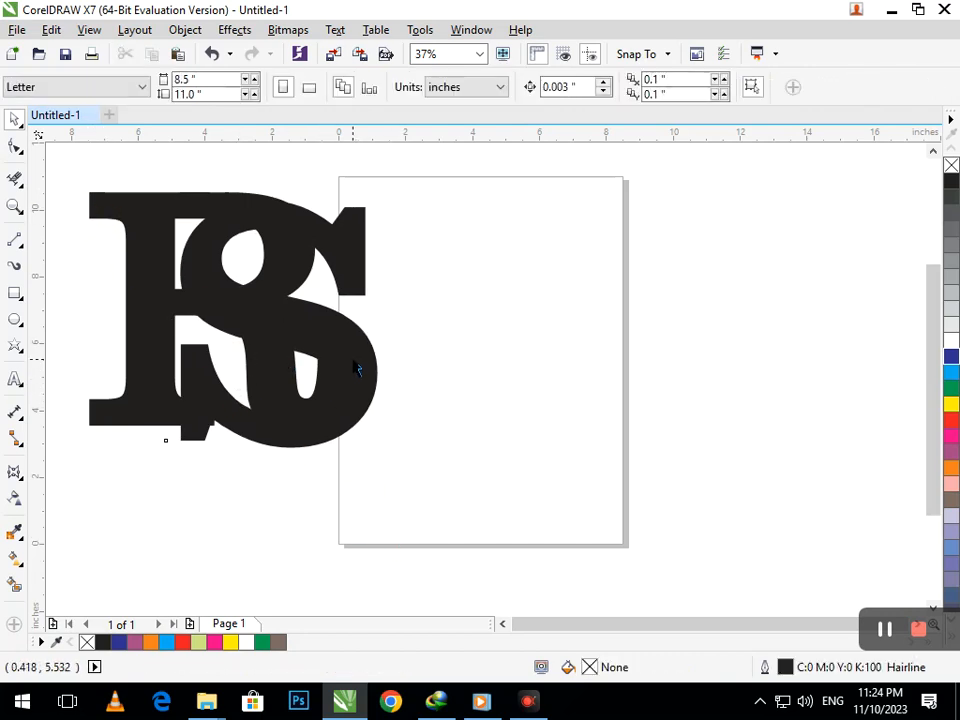
left_click_drag(353, 368, 681, 380)
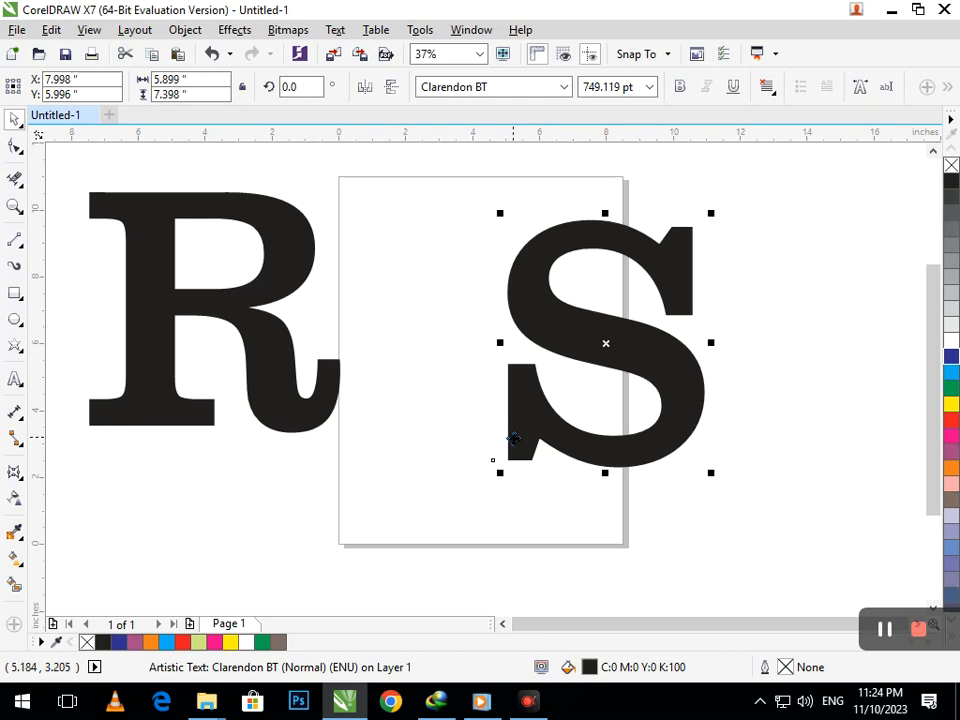
key("ctrl+z")
- Change the font of both the R and S letters to Bell MT
key("ctrl+a")
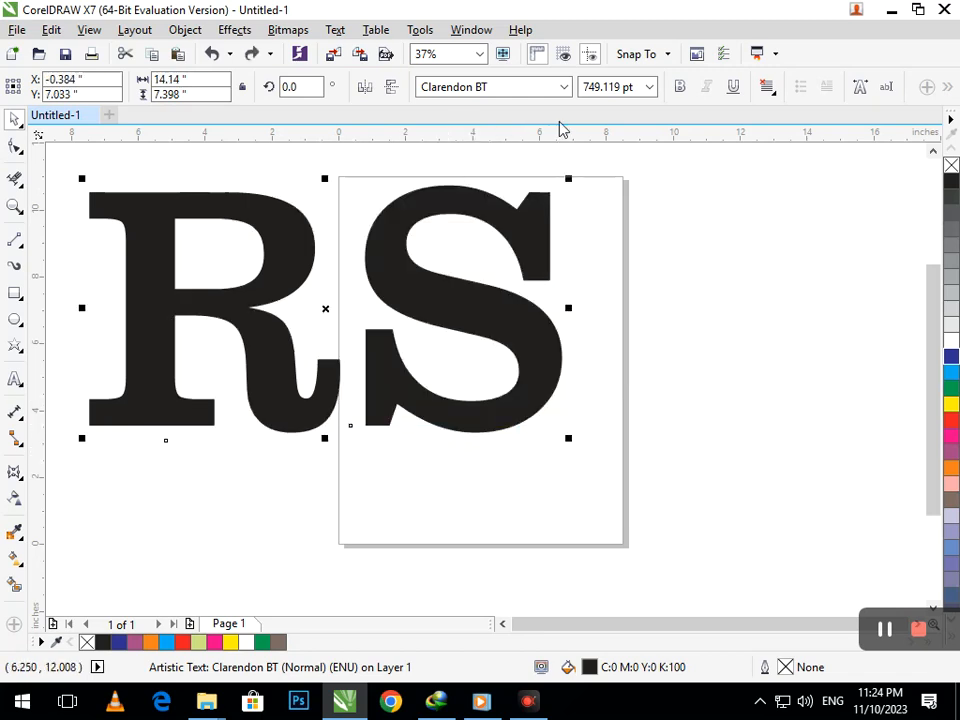
left_click(562, 86)
left_click(564, 88)
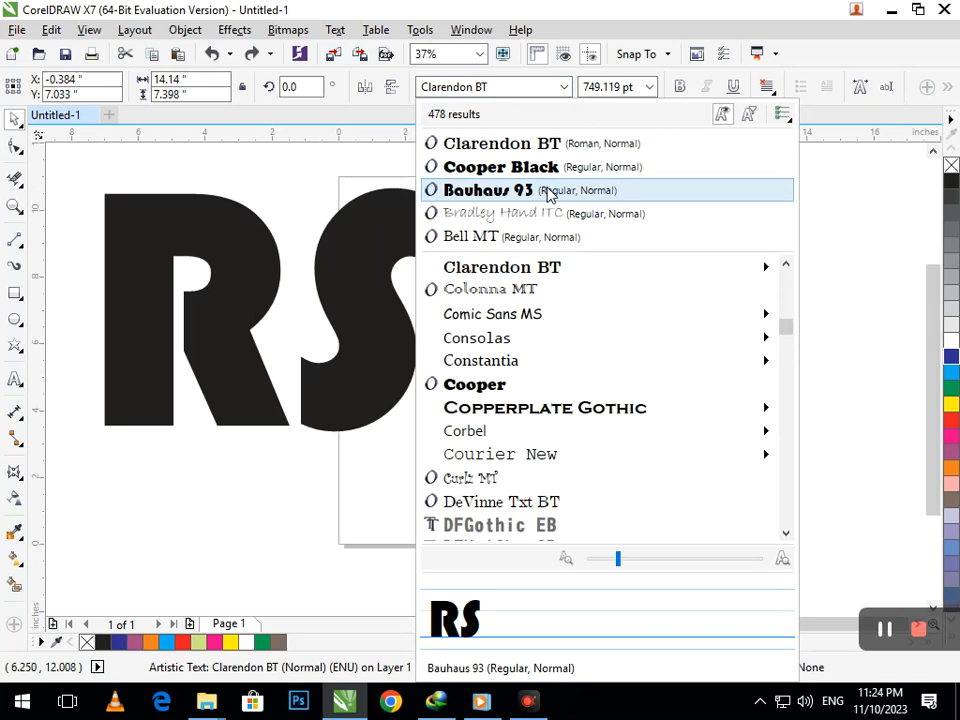
left_click(523, 236)
left_click(465, 379)
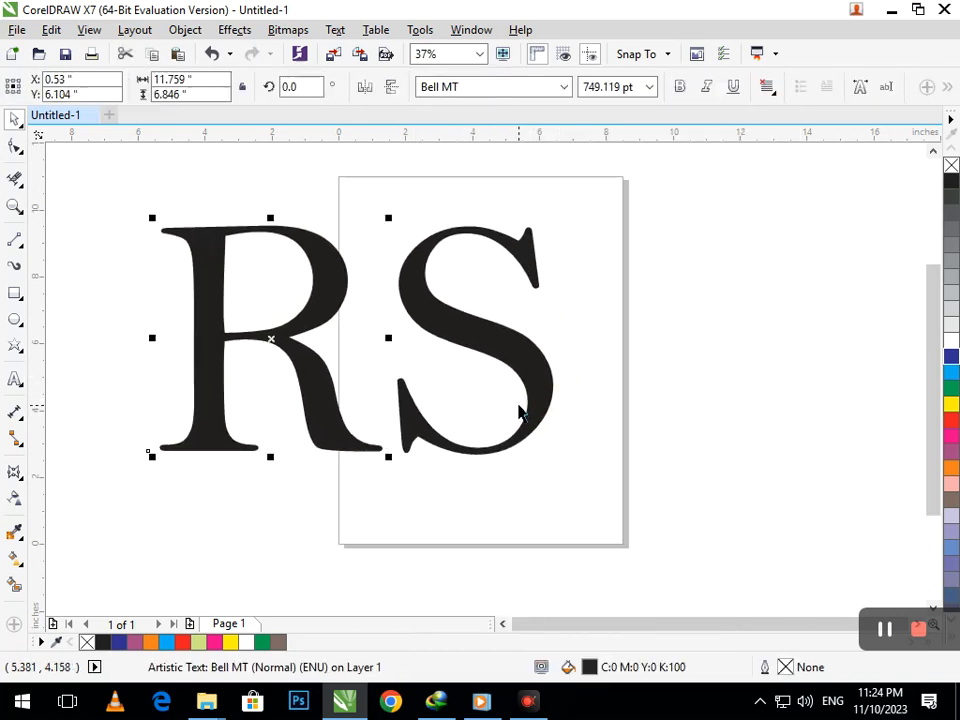
- Overlap the S on the R to form a monogram and move both letters onto the page
left_click_drag(422, 433, 259, 426)
left_click(489, 420)
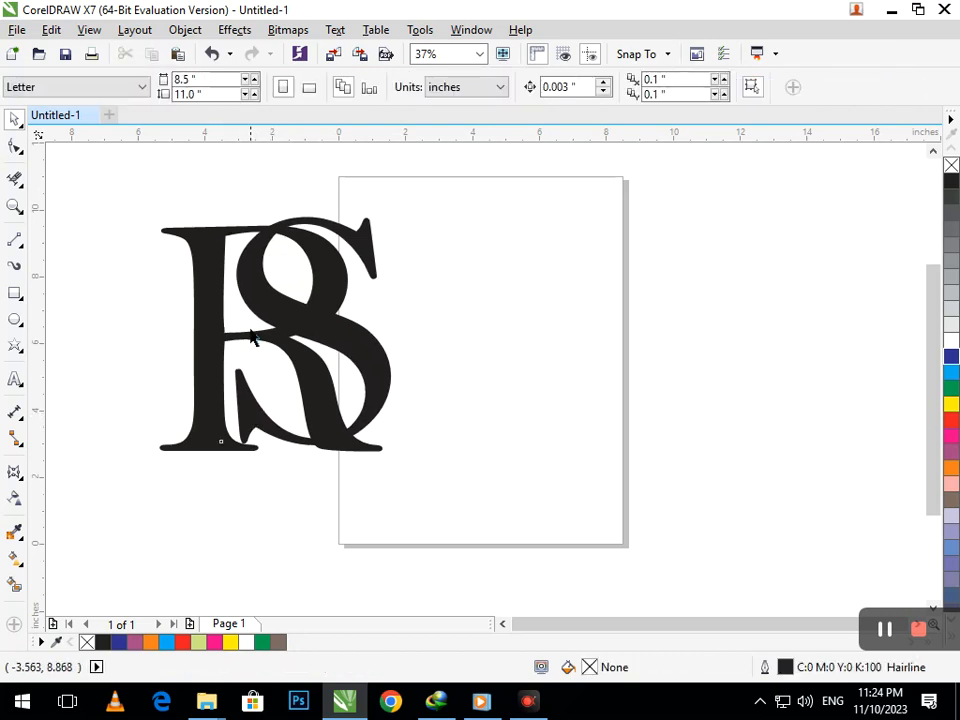
left_click(378, 414)
left_click_drag(378, 414, 377, 413)
mouse_move(114, 161)
left_mouse_down()
mouse_move(360, 527)
mouse_move(372, 520)
left_mouse_up()
left_click_drag(364, 403, 555, 407)
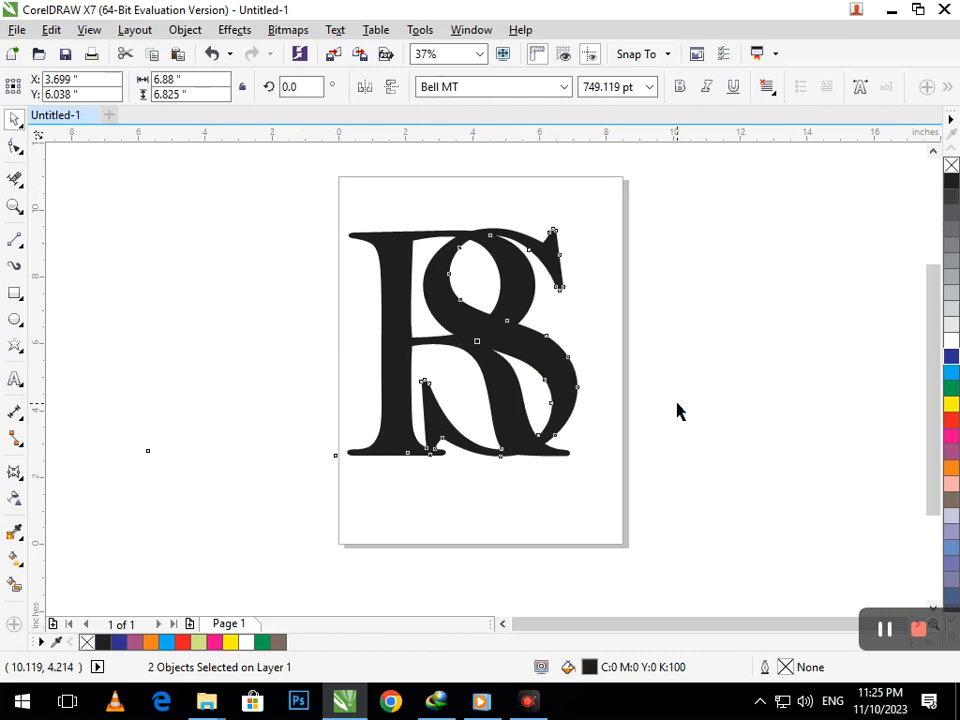
- Convert both letters to curves, give them a black outline and remove their fill
key("ctrl+q")
left_click(294, 205)
left_click_drag(294, 205, 839, 544)
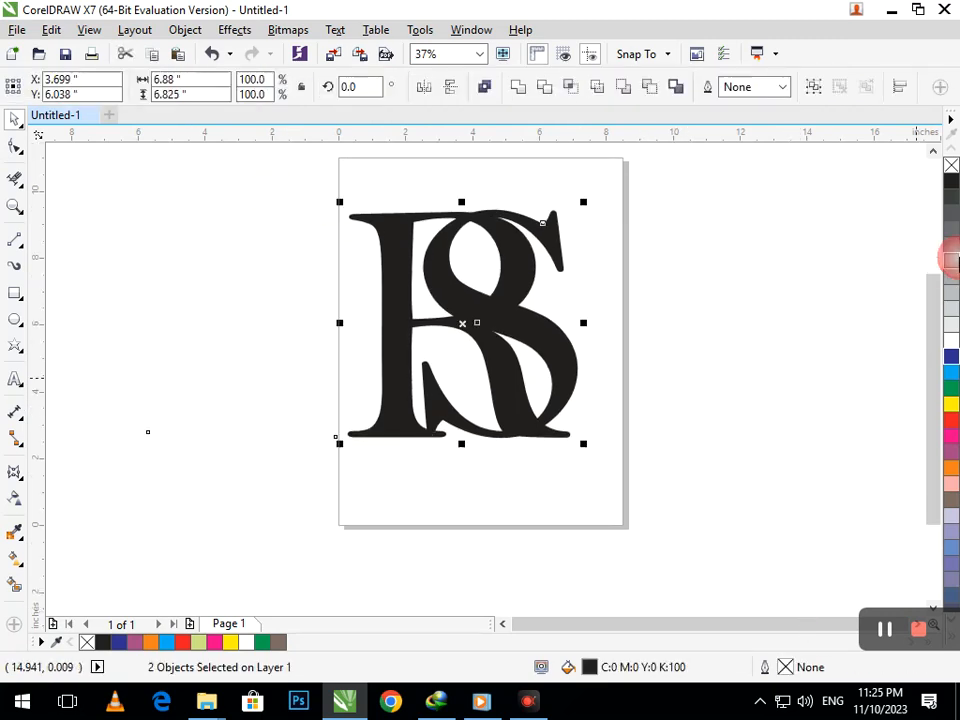
right_click(951, 183)
left_click(951, 166)
left_click(808, 332)
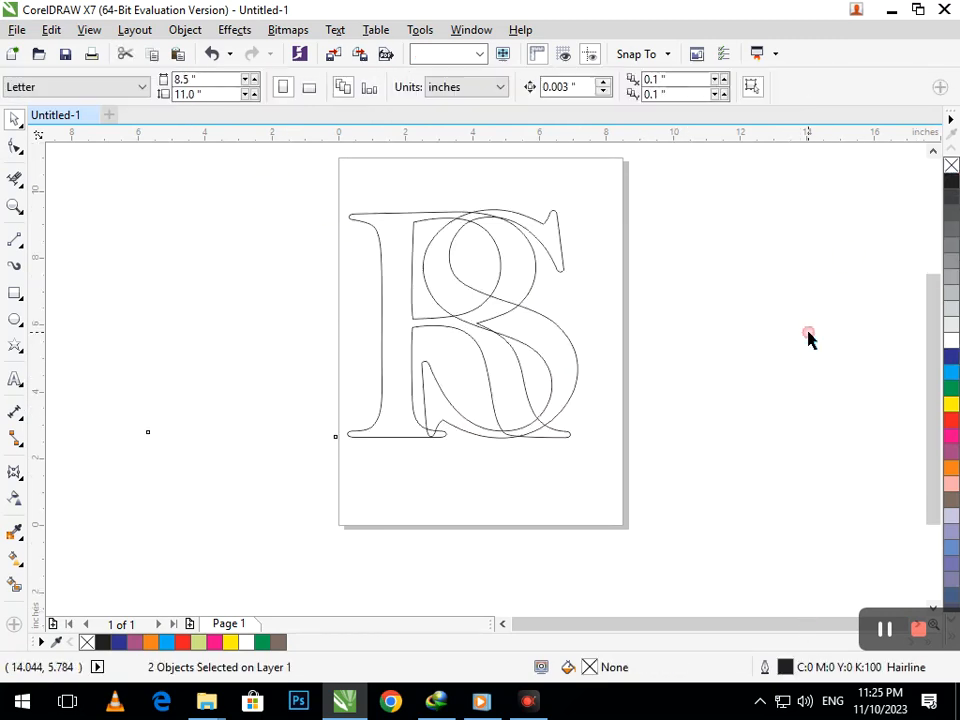
- Delete the R's line segments inside the S stroke at the monogram's upper crossings with Virtual Segment Delete
key("F2")
left_click_drag(392, 182, 640, 313)
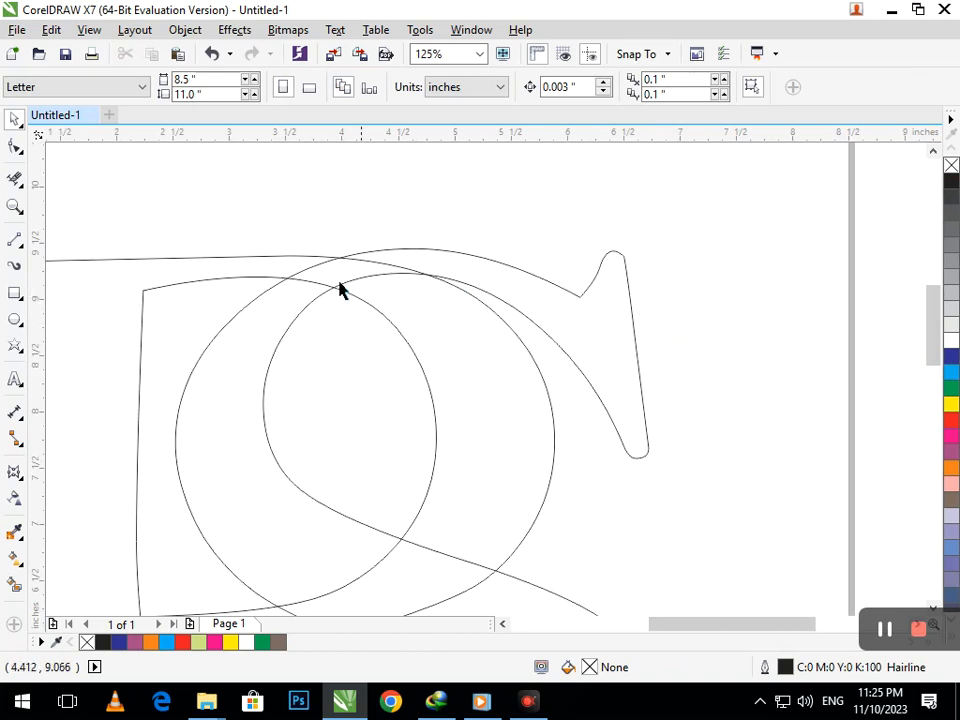
key("F3")
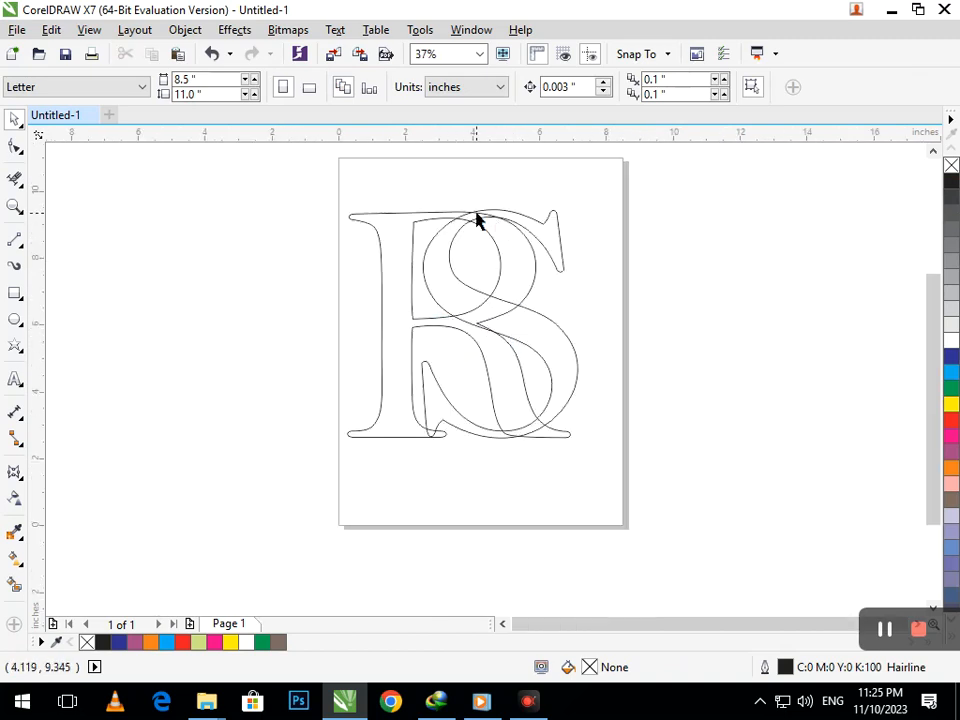
key("F2")
left_click_drag(424, 193, 533, 276)
left_click(15, 178)
left_click(531, 296)
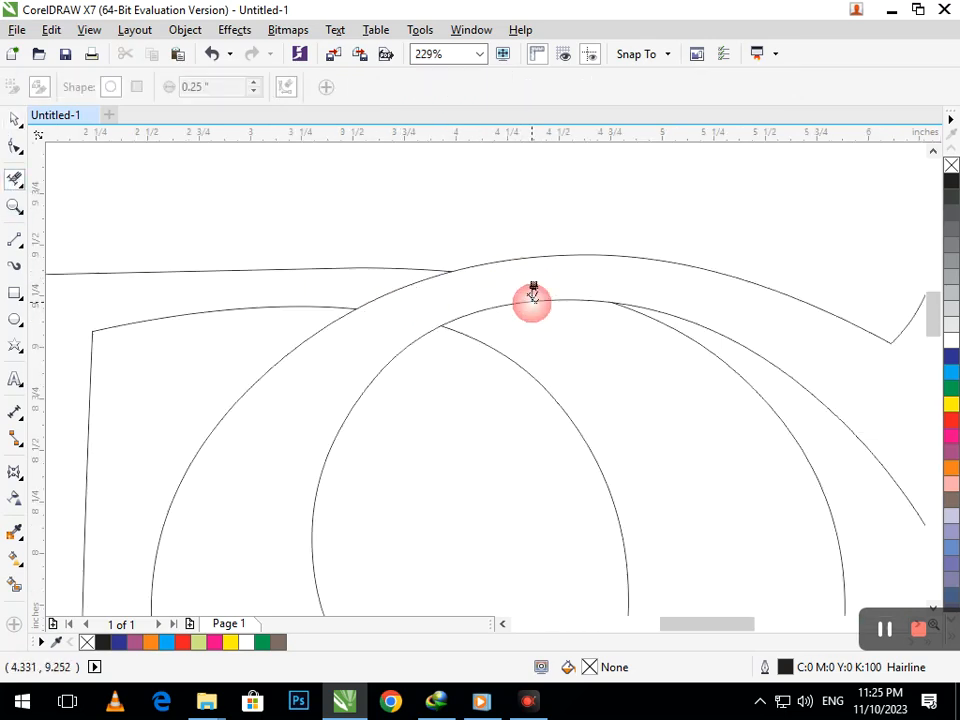
key("F3")
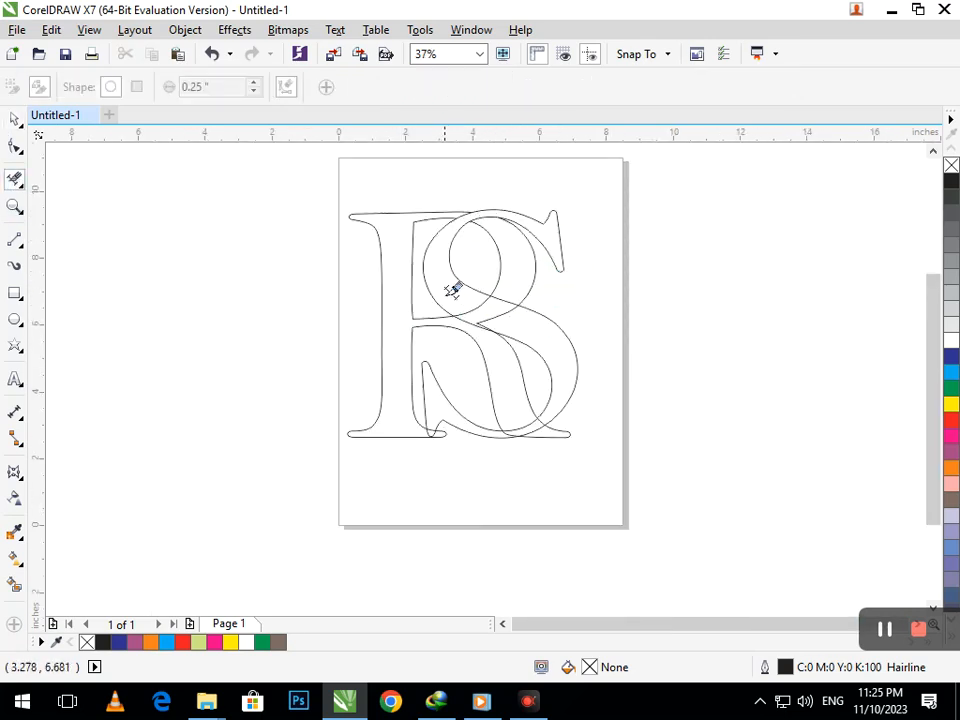
- Delete the S's line segments that run through the R at the middle crossing
scroll(489, 305, "up", 5)
left_click(598, 170)
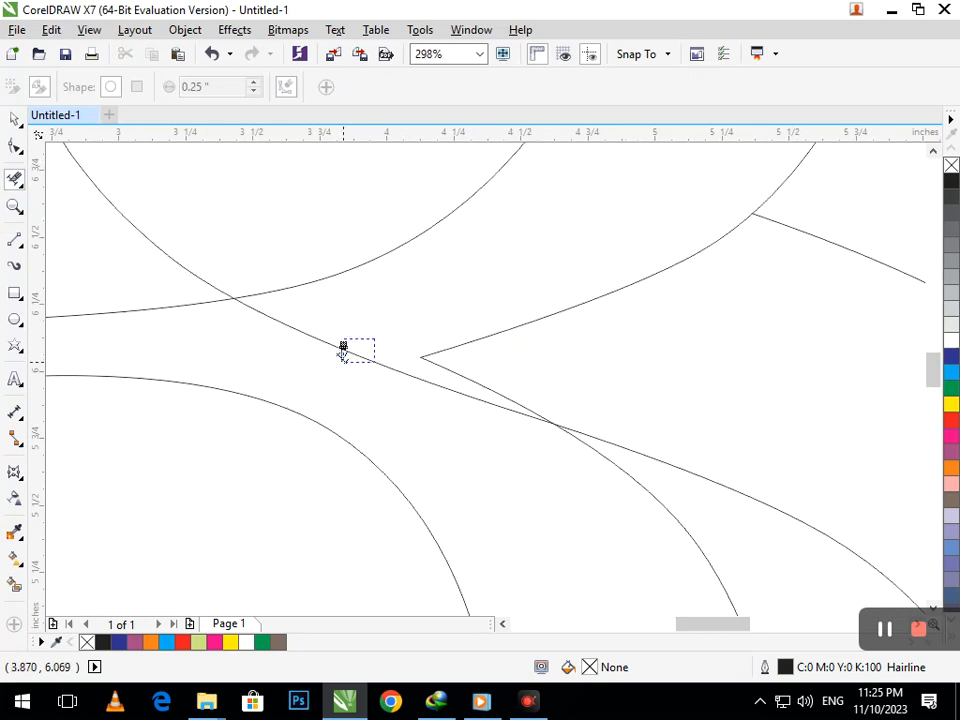
key("F3")
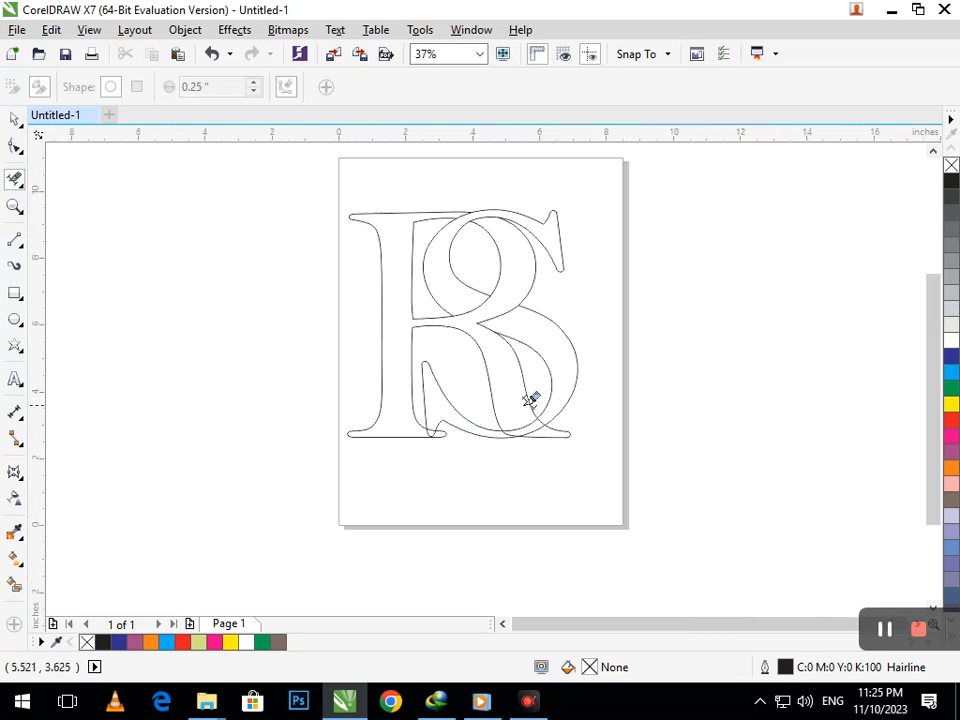
- Delete the R's line segments inside the S at the bottom curve and at the R's left foot serif
left_click(466, 402)
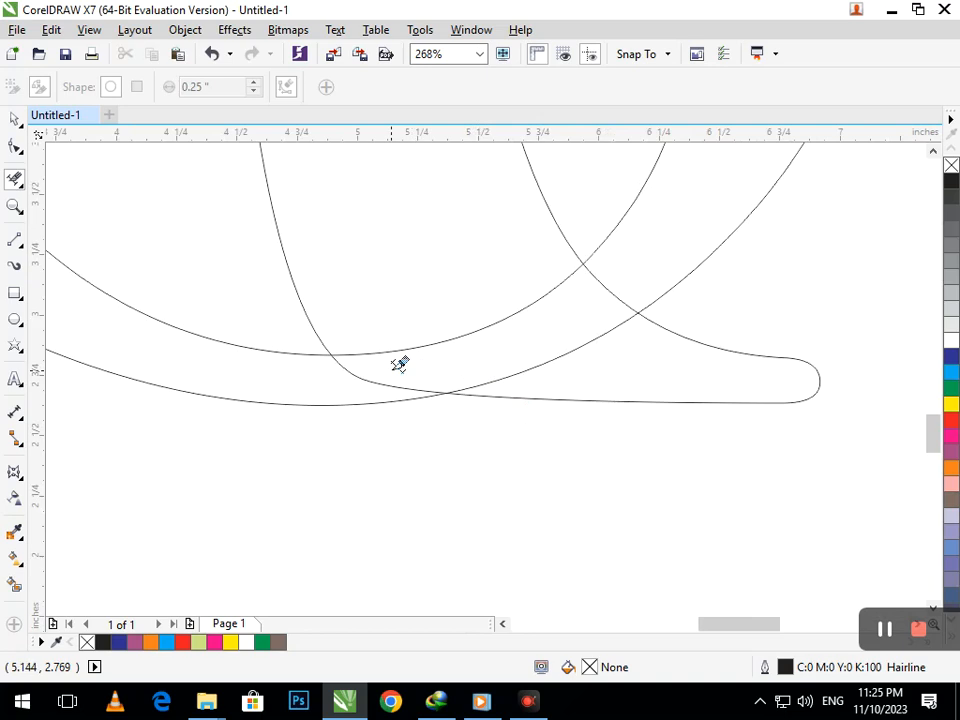
key("F3")
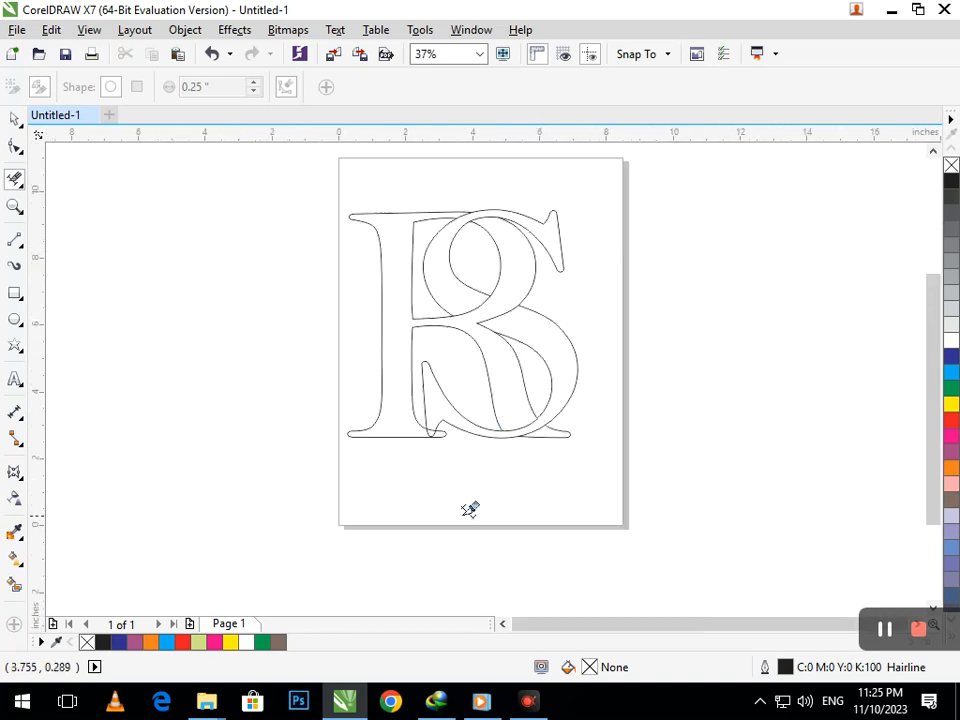
left_click_drag(381, 401, 467, 469)
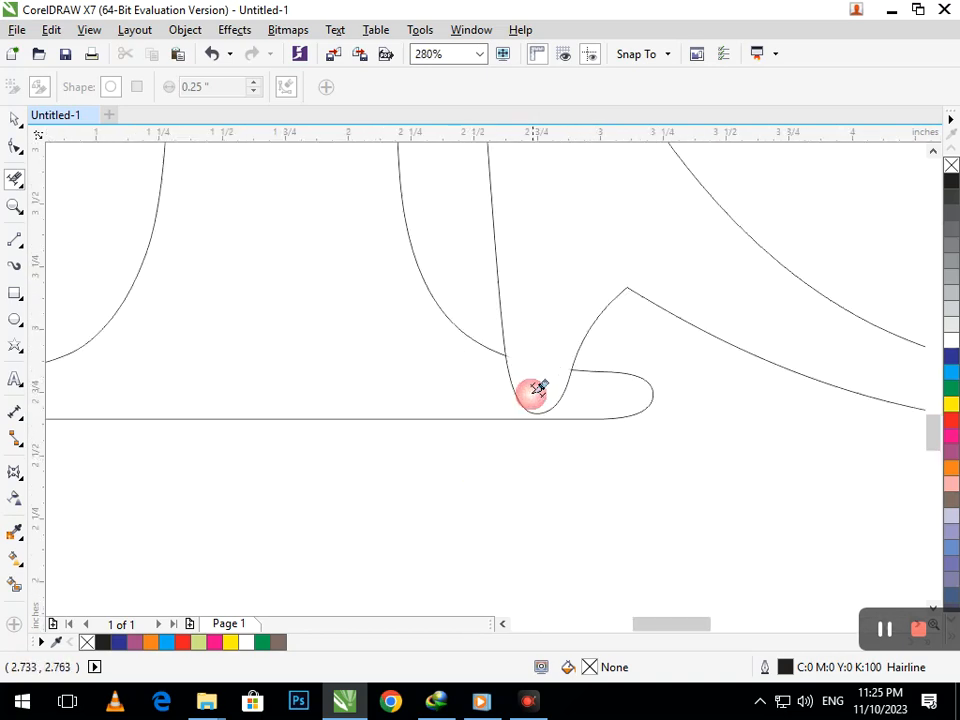
key("F3")
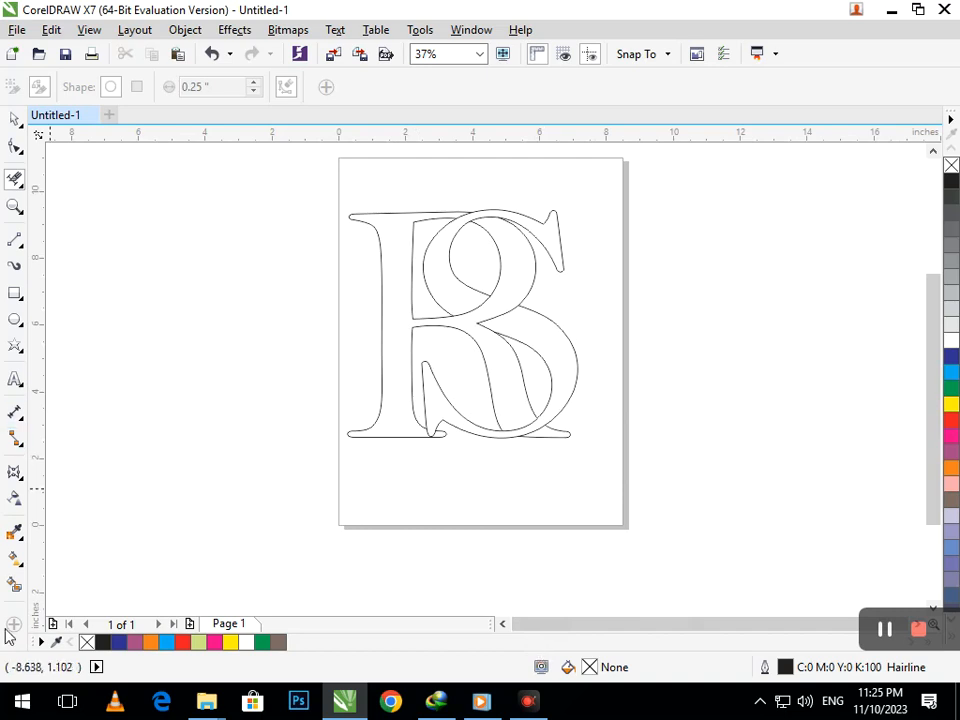
- Smart-fill the R's regions, including its right foot, in light green and both S regions in dark blue
left_click(15, 588)
left_click(526, 421)
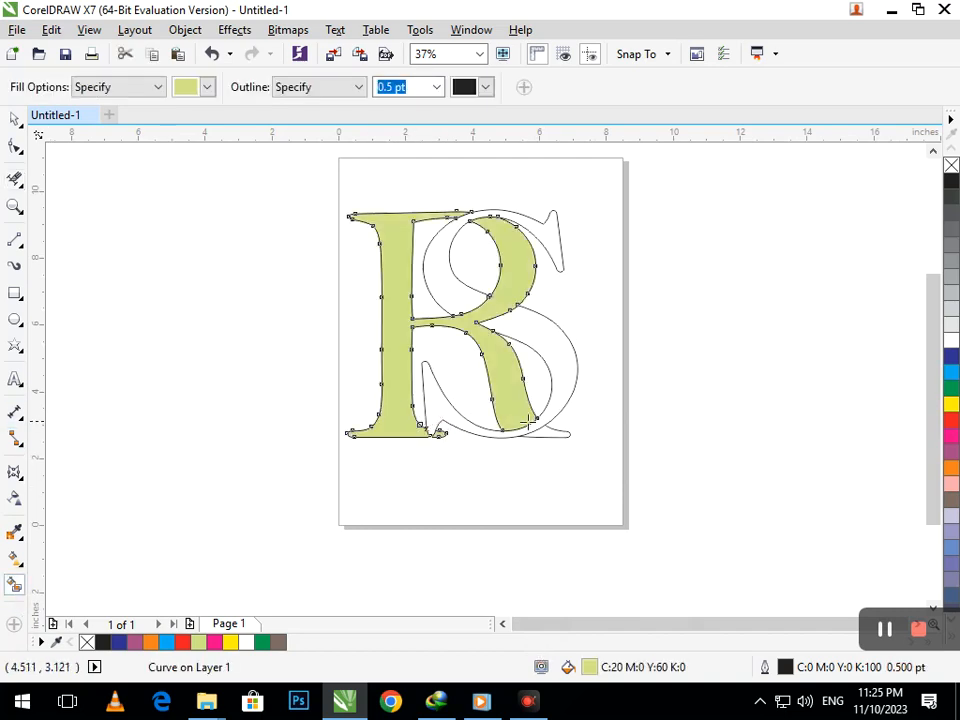
left_click(564, 358)
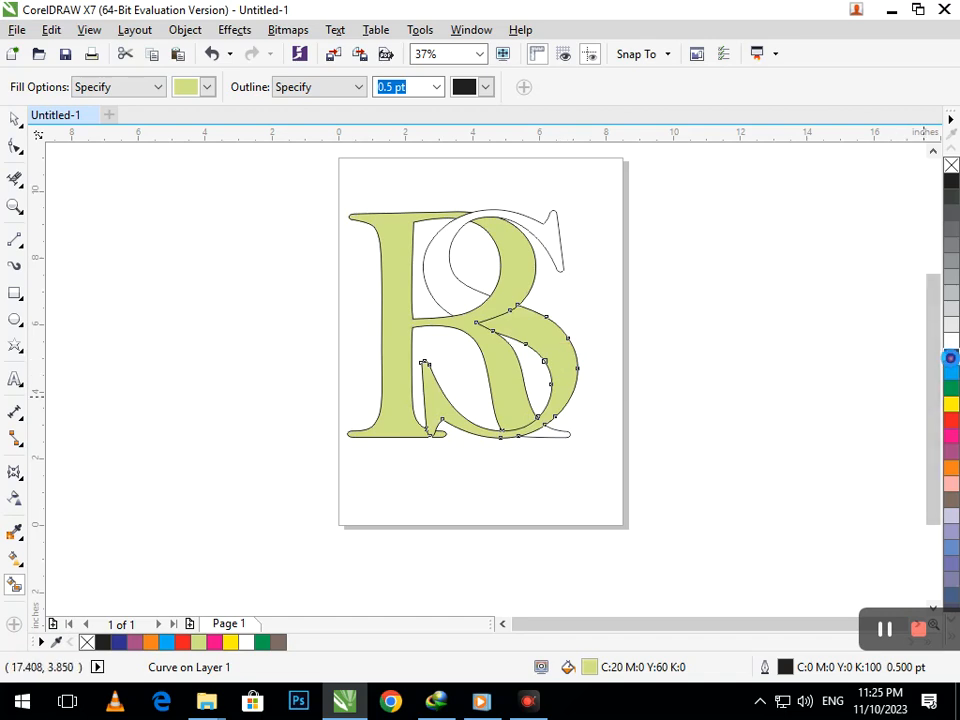
left_click(950, 358)
left_click(450, 292)
left_click(951, 358)
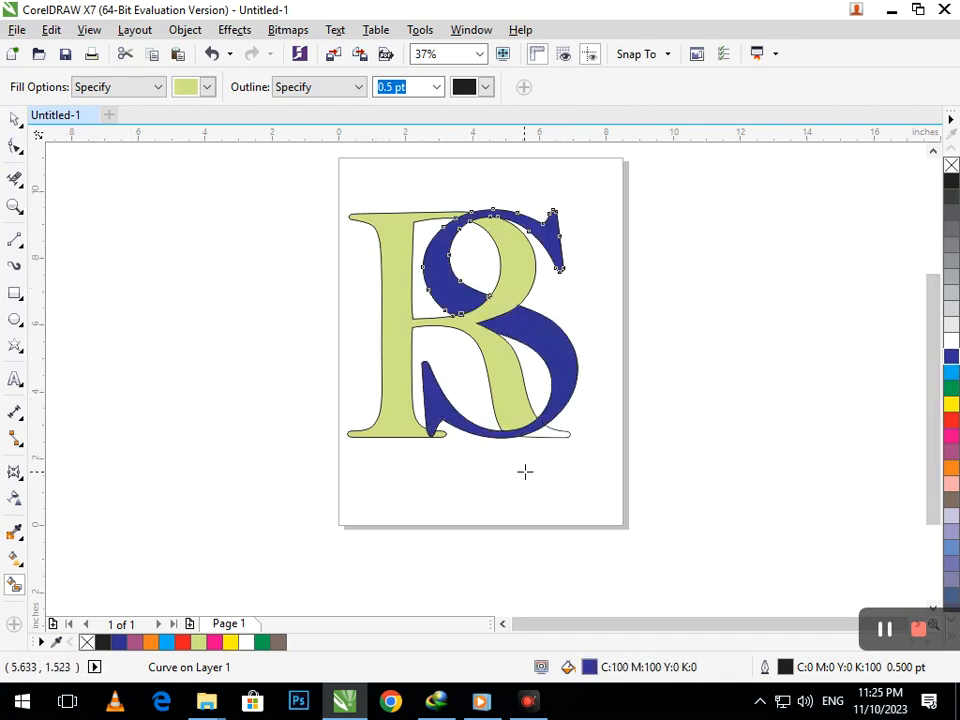
left_click(549, 434)
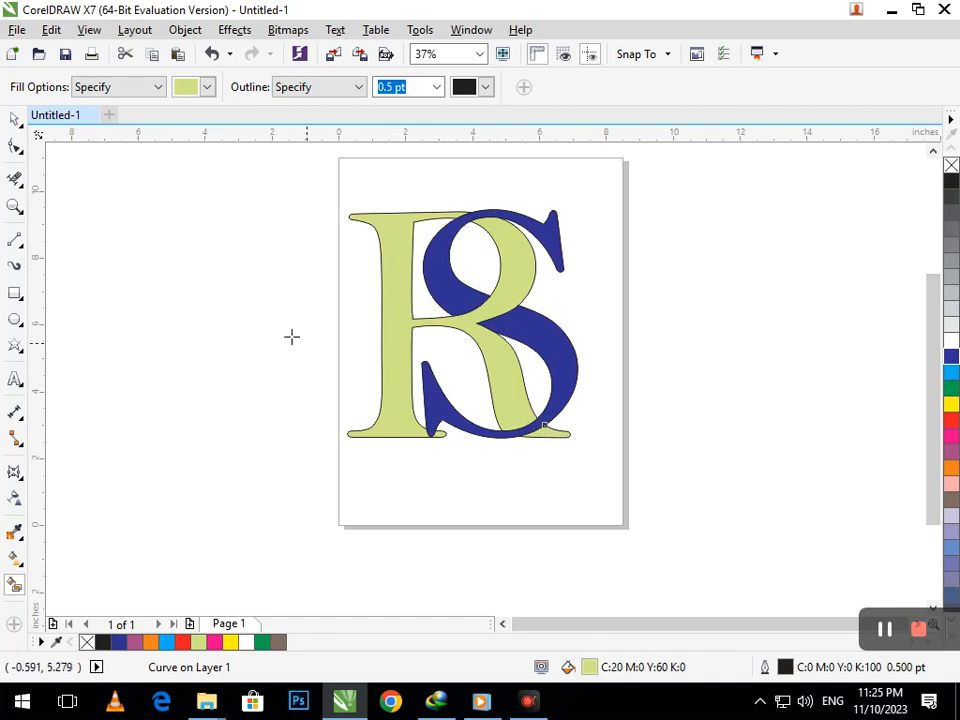
- Select all the monogram pieces and move them off the page into the empty area to its upper left
left_click(15, 118)
left_click(240, 352)
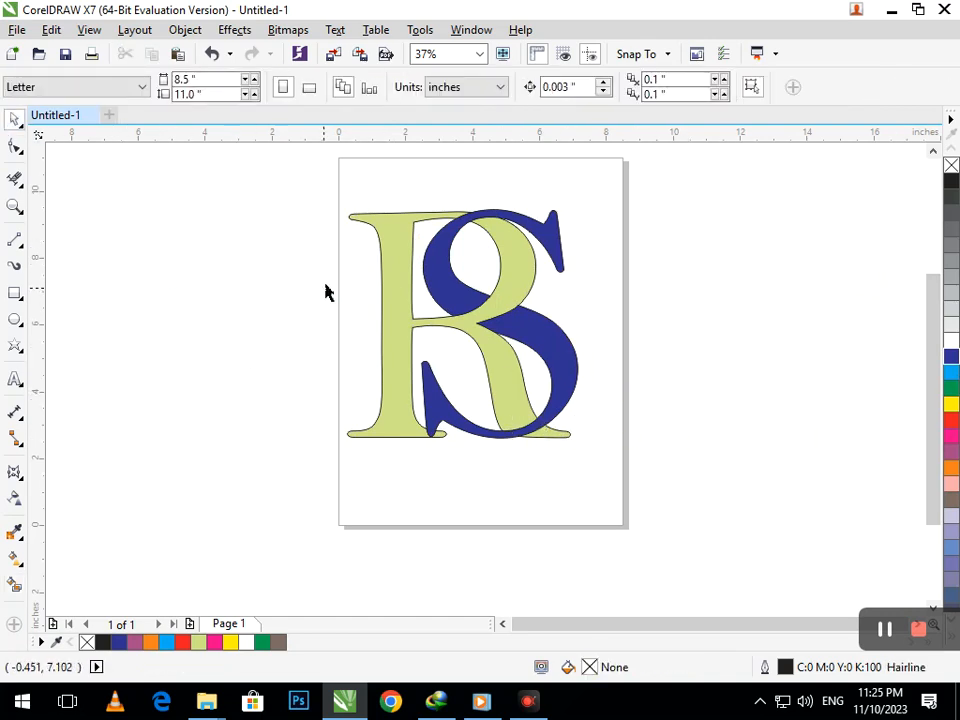
left_click_drag(300, 187, 699, 523)
left_click(528, 527)
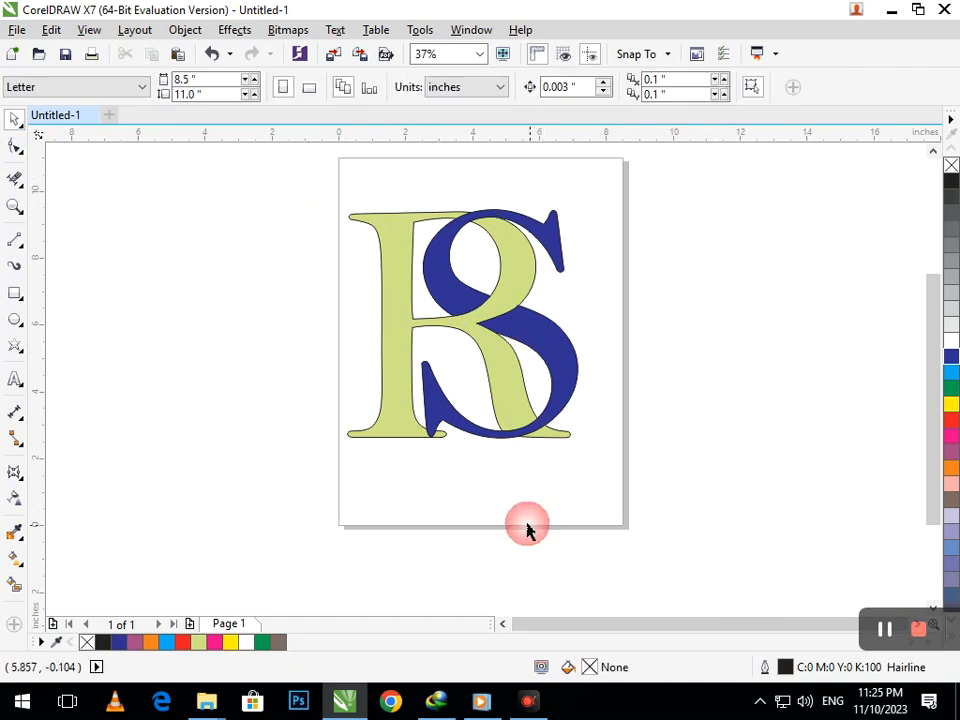
scroll(528, 527, "down", 3)
left_click_drag(375, 294, 576, 471)
left_click_drag(482, 400, 233, 262)
left_click(229, 335)
- Enlarge the whole monogram to about 9.44 by 9.36 inches and shift it slightly left
key("F2")
left_click_drag(174, 180, 310, 296)
left_click_drag(259, 182, 618, 527)
left_click_drag(553, 508, 593, 516)
left_click(745, 460)
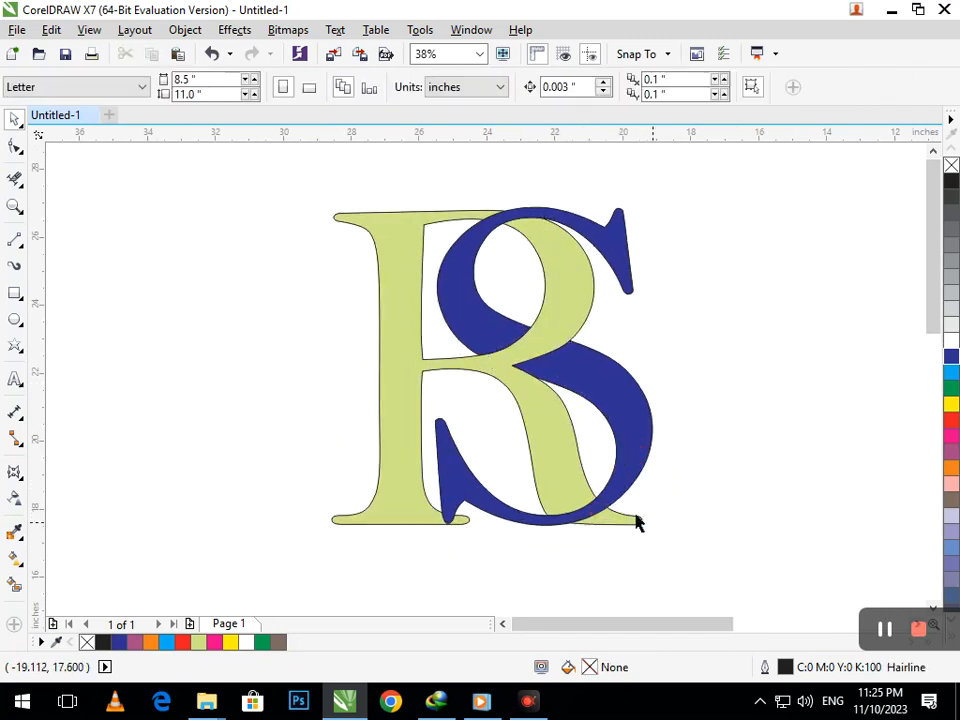
left_click_drag(379, 253, 736, 602)
left_click_drag(614, 511, 576, 509)
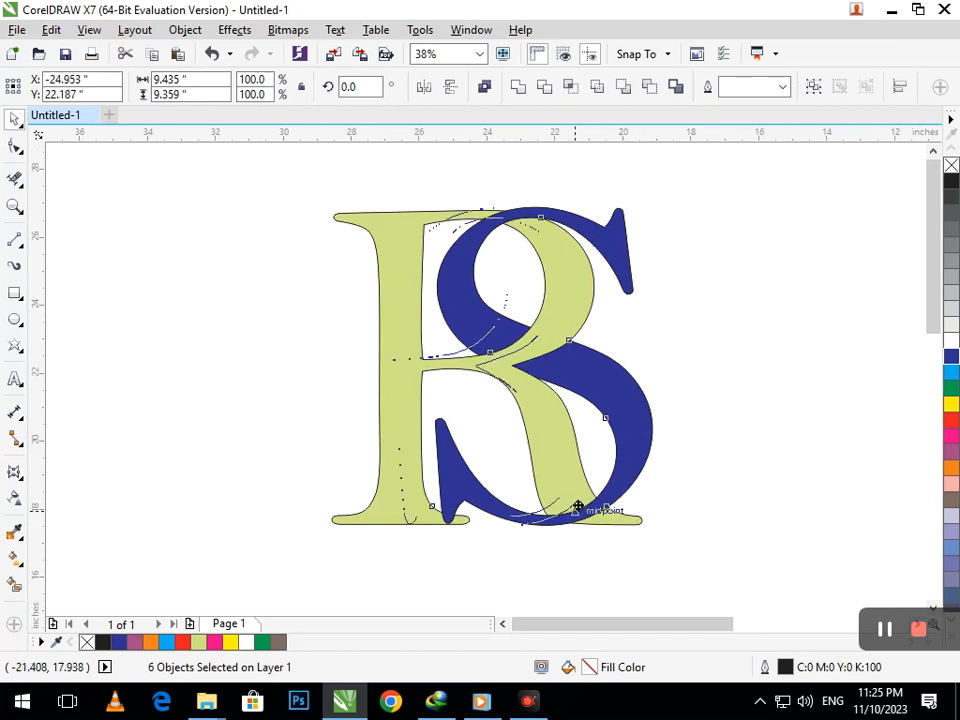
left_click(678, 511)
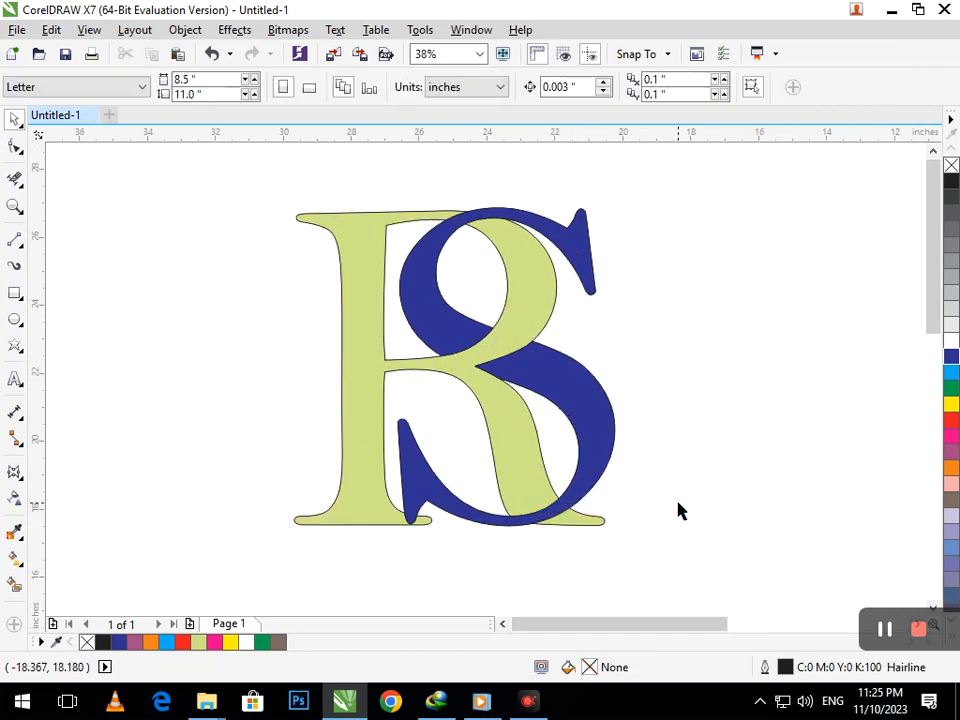
- Try dark blue and cyan fills on the R's main shape, and settle on yellow
left_click_drag(555, 302, 940, 372)
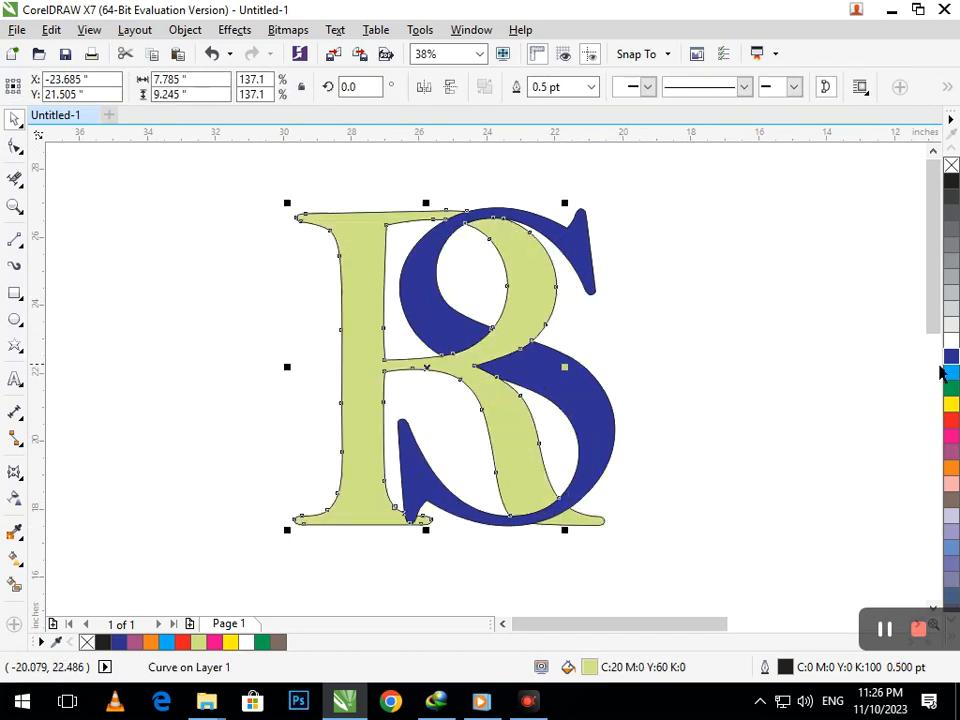
left_click(949, 356)
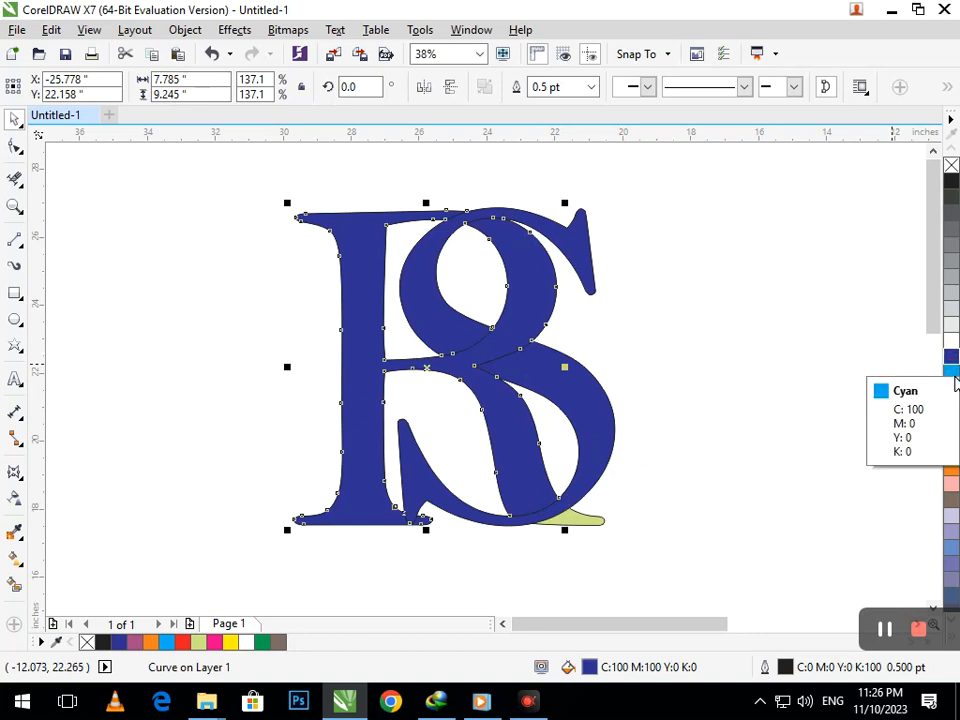
left_click(952, 374)
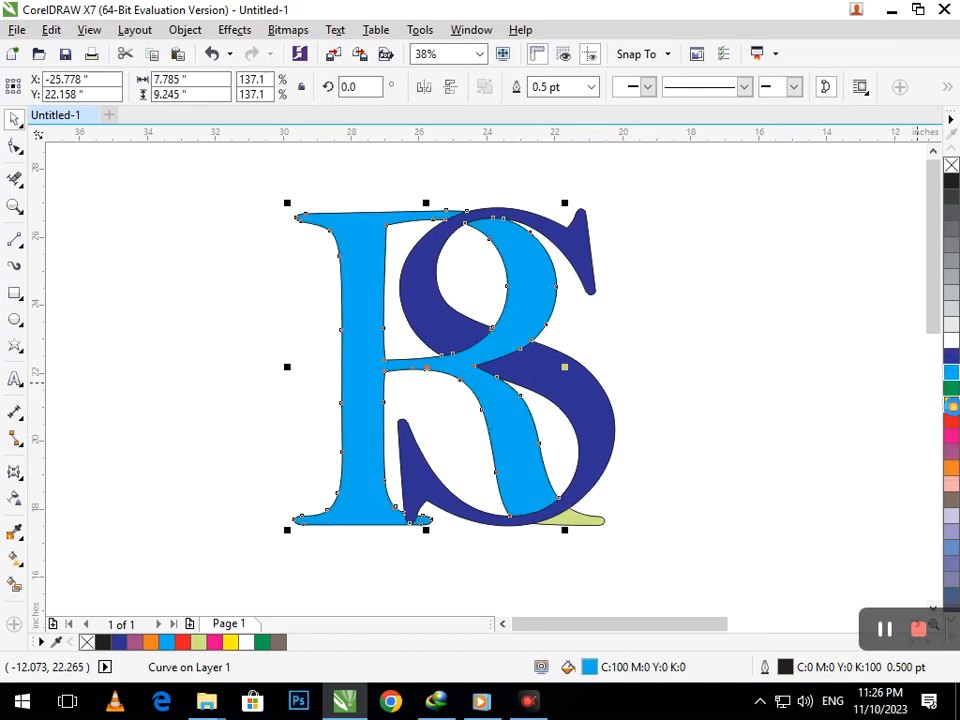
left_click(952, 405)
left_click(767, 480)
- Select both S pieces and set their fill and outline to purple (C20 M80 Y0 K20)
left_click_drag(587, 414, 640, 369)
key("ctrl+z")
left_click(575, 247, "shift")
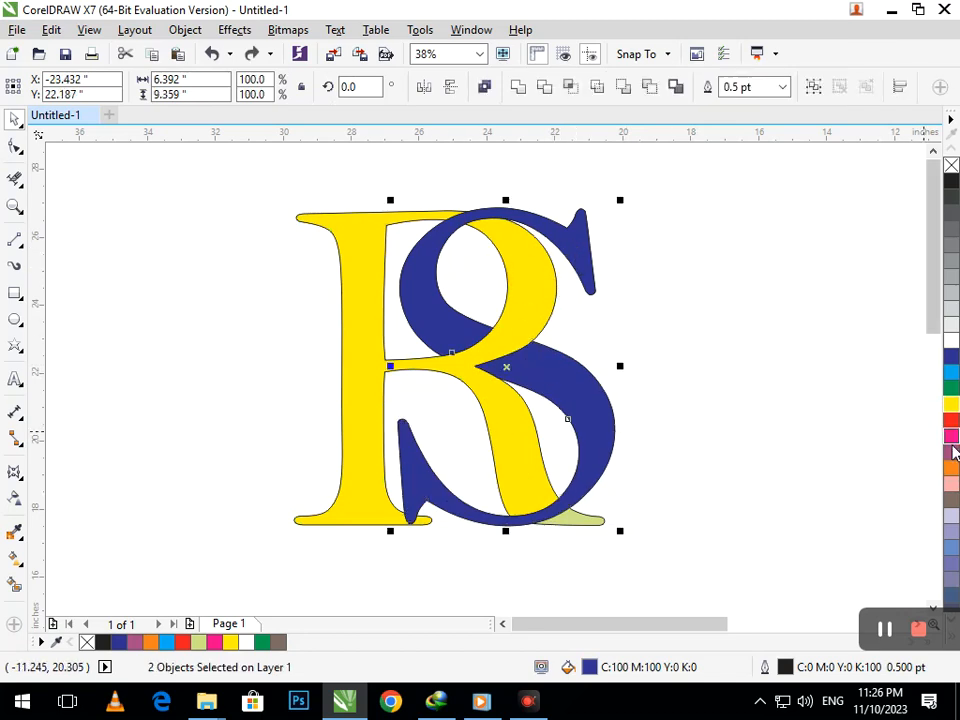
left_click(951, 451)
right_click(952, 453)
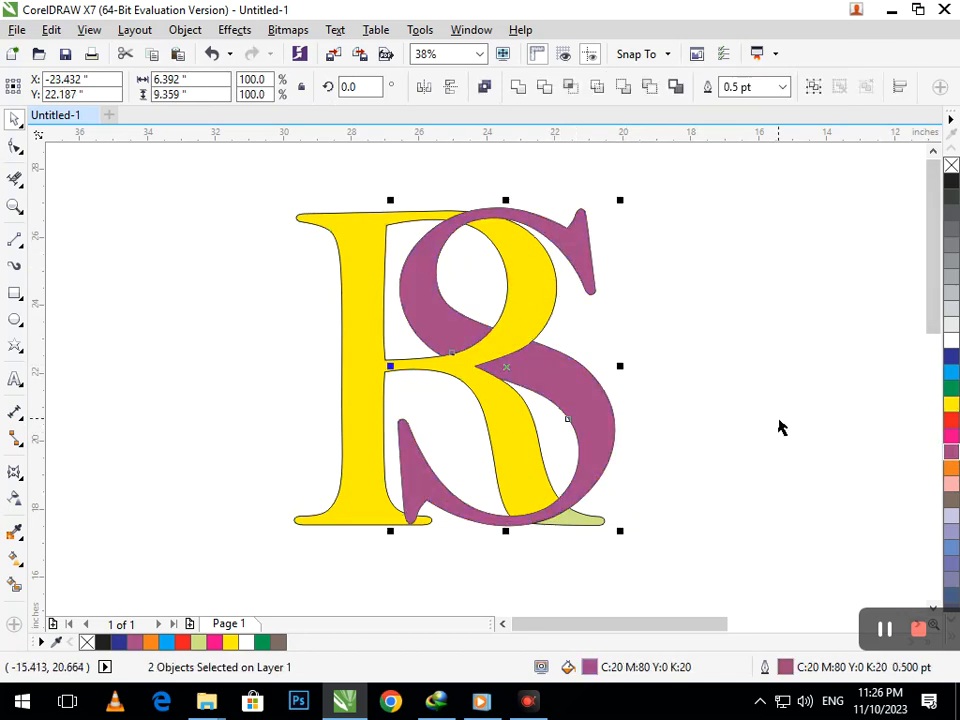
- Fill the R's main shape with black and the lower S piece with red (C0 M100 Y100 K0)
left_click(745, 407)
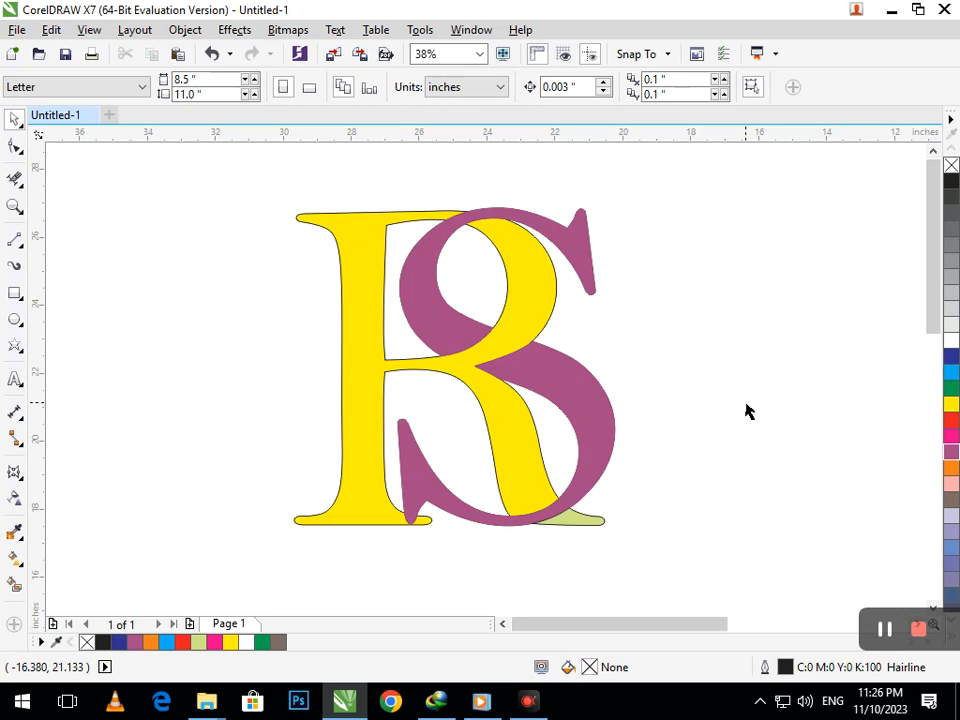
left_click(533, 471)
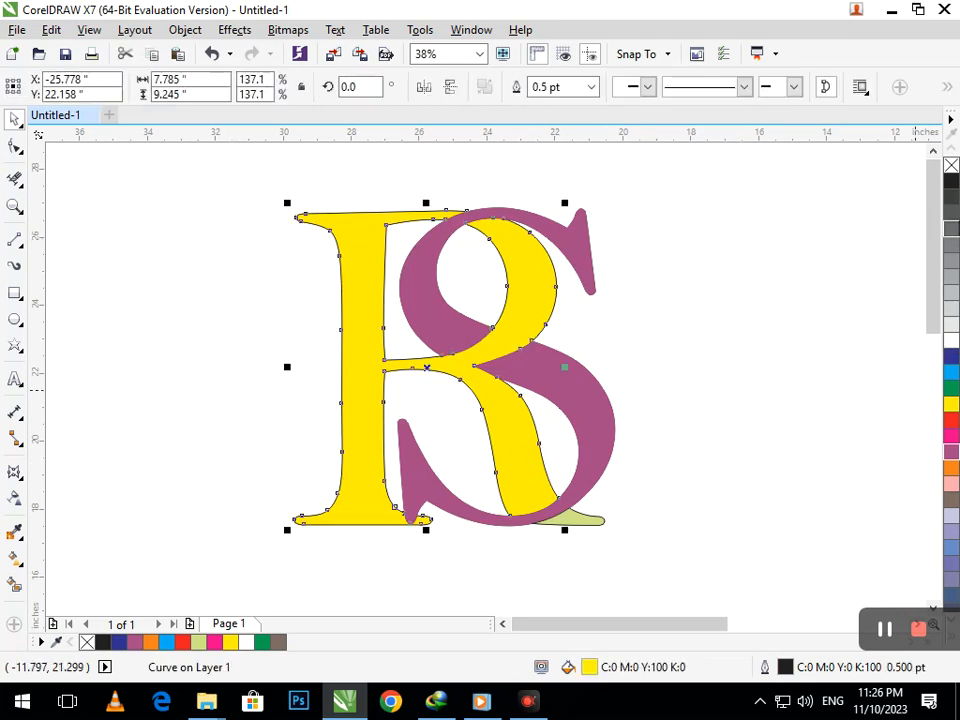
left_click(952, 179)
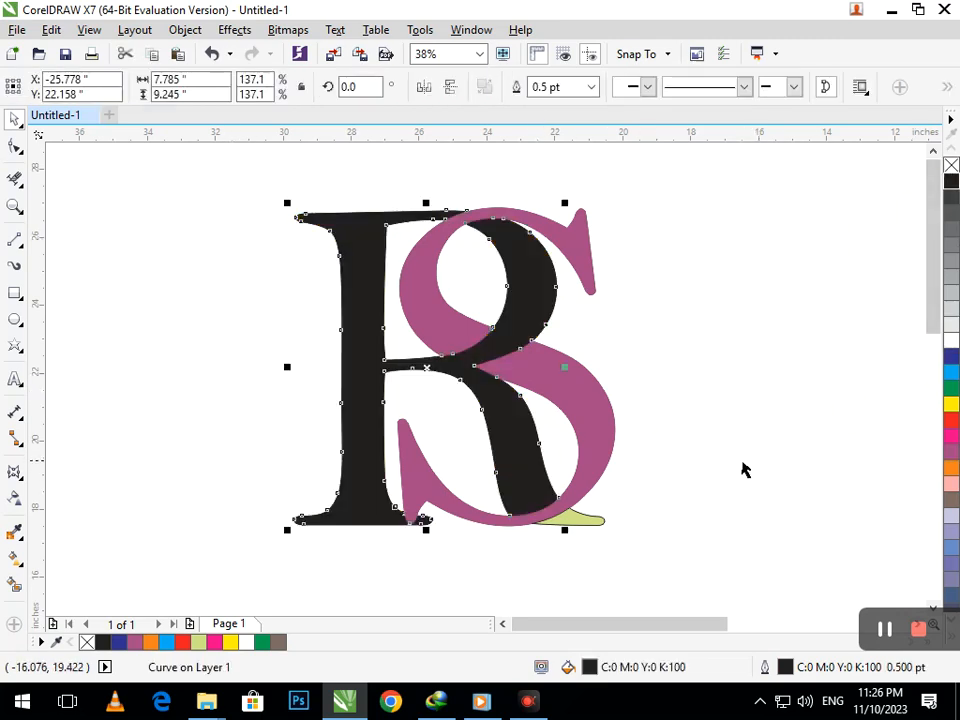
left_click(589, 410)
left_click(951, 420)
left_click(689, 388)
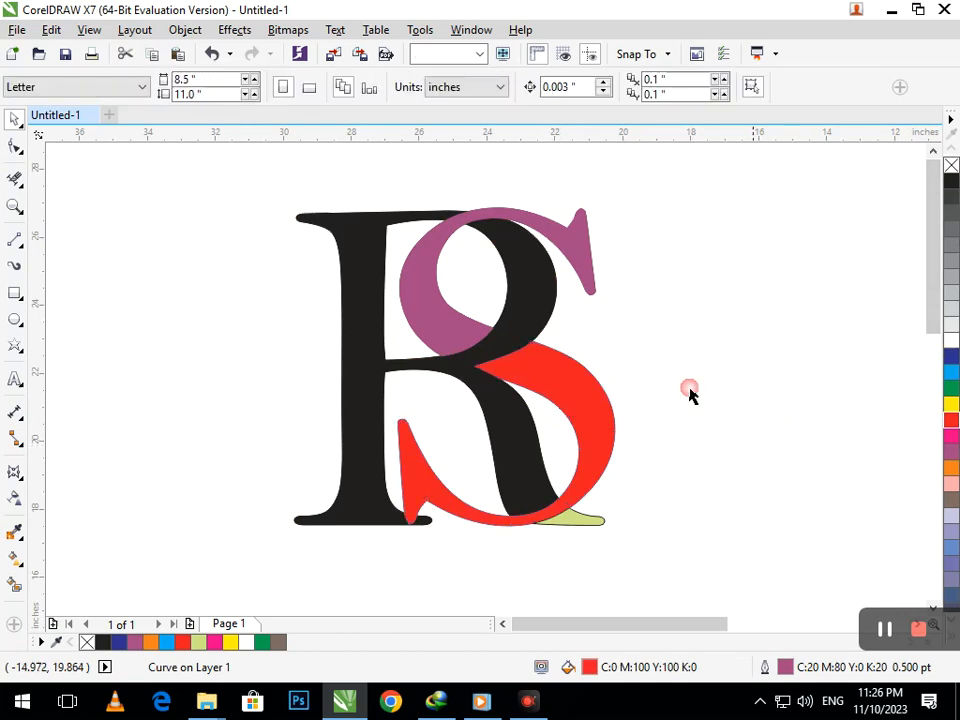
- Fill the R's main shape and its small foot piece dark blue, and the upper S piece red
left_click(556, 325)
left_click(951, 356)
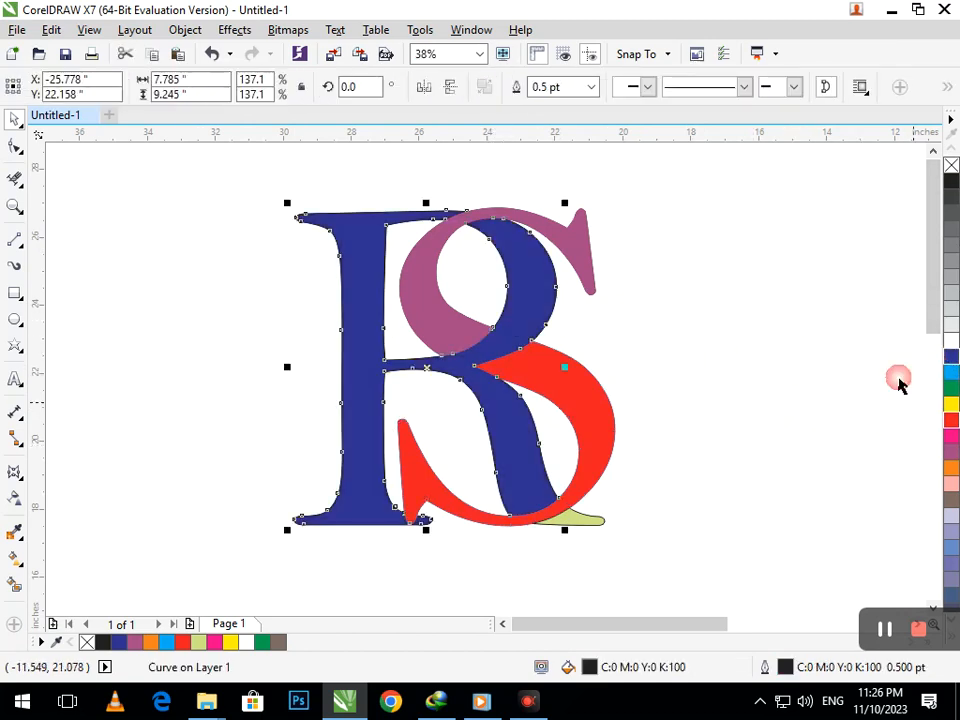
left_click(457, 323)
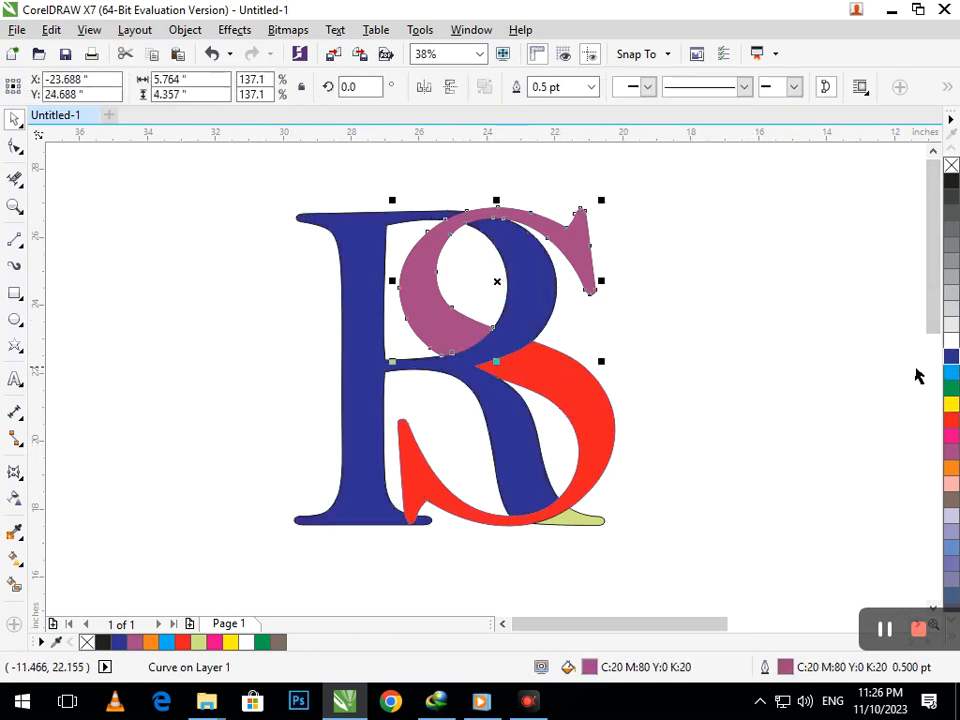
left_click(951, 420)
left_click(590, 520)
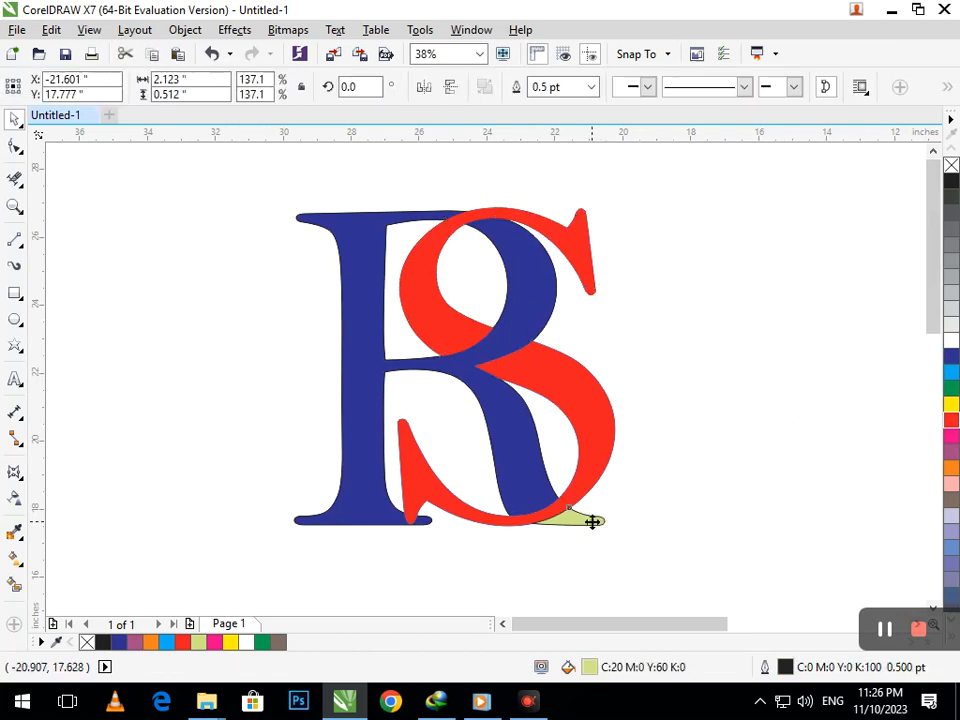
key("Delete")
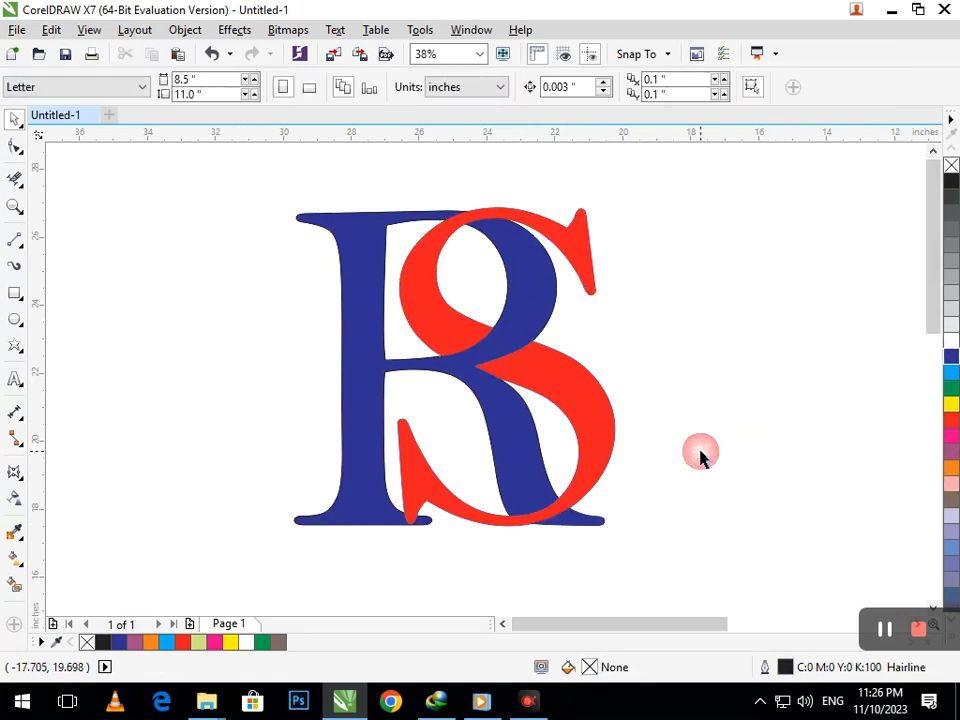
- Try moving both S pieces away to the right of the R, and undo the move
left_click(613, 474)
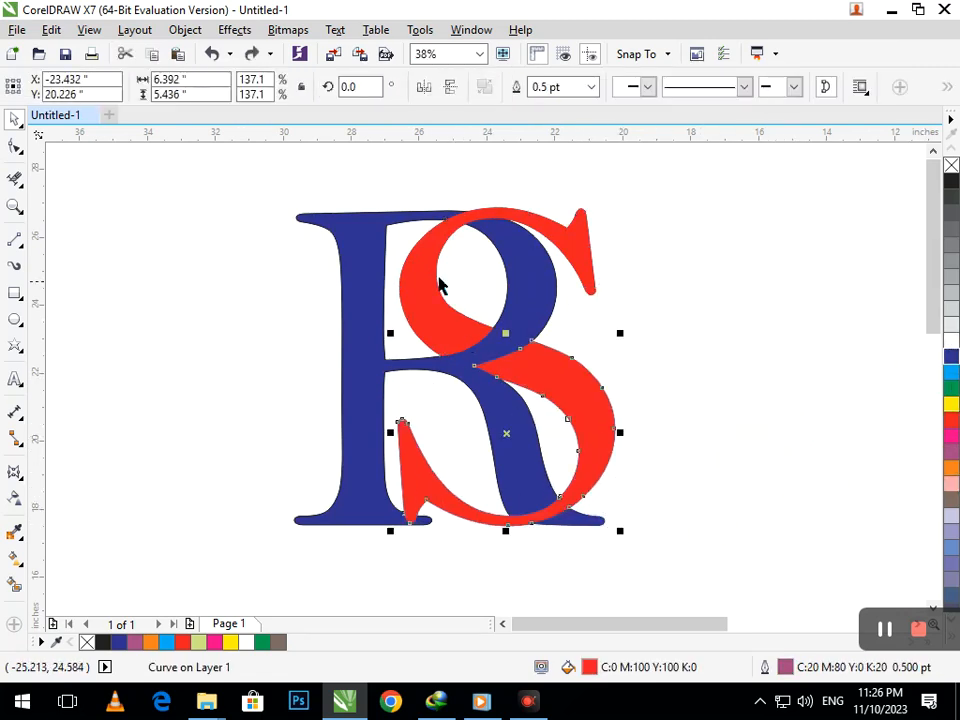
left_click(514, 265, "shift")
left_click_drag(583, 245, 763, 255)
key("ctrl+z")
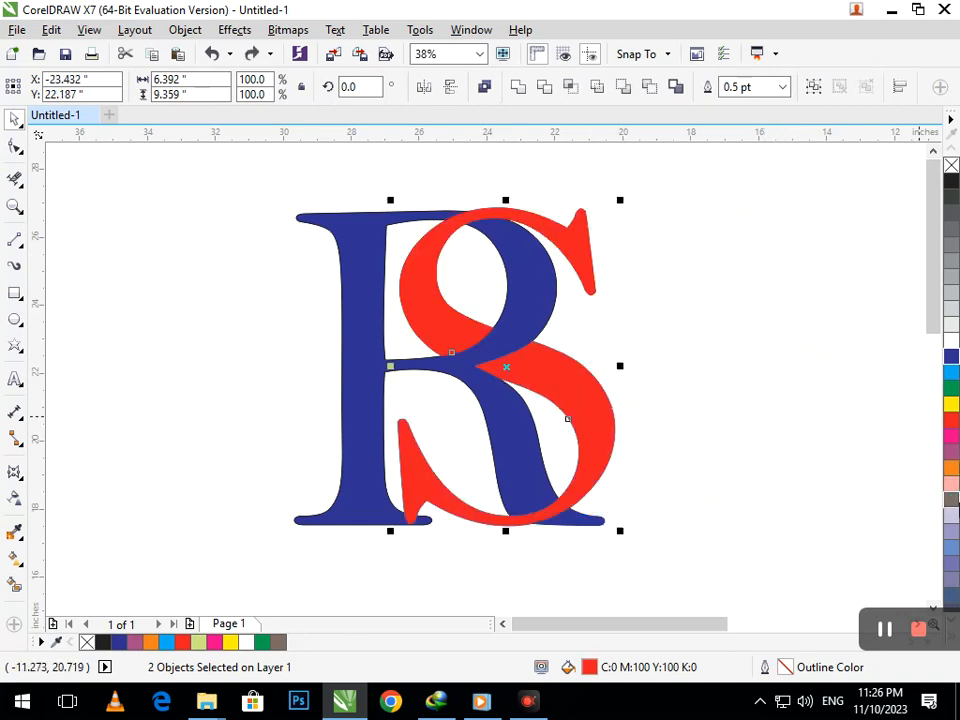
- Fill both S pieces grey-brown (C0 M20 Y20 K60) and the R's main shape orange (C0 M60 Y100 K0)
left_click(952, 505)
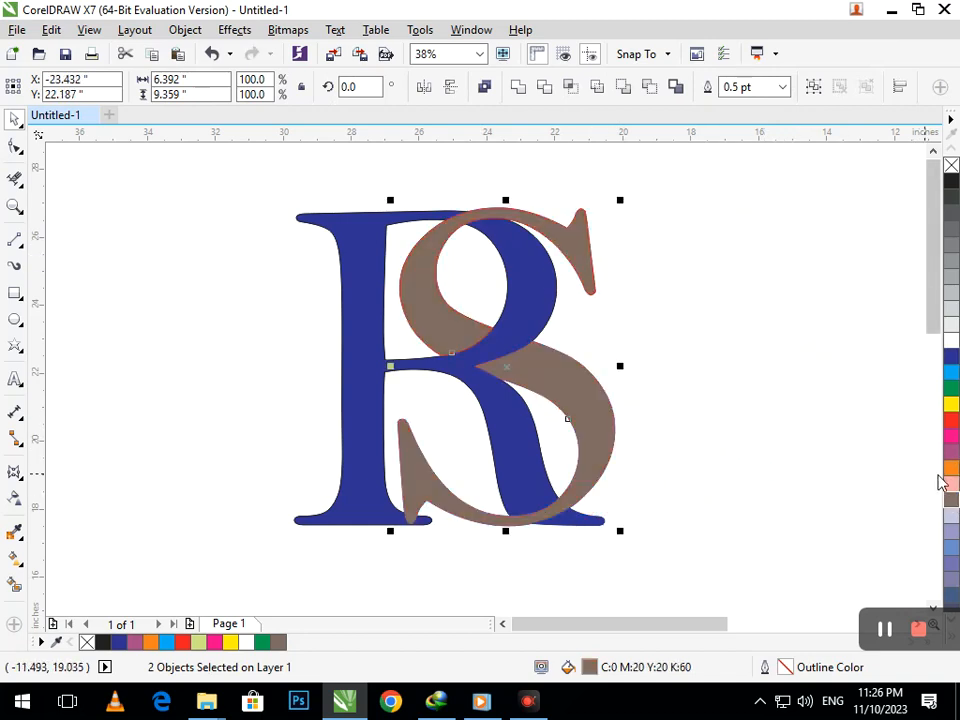
left_click(465, 446)
left_click(506, 465)
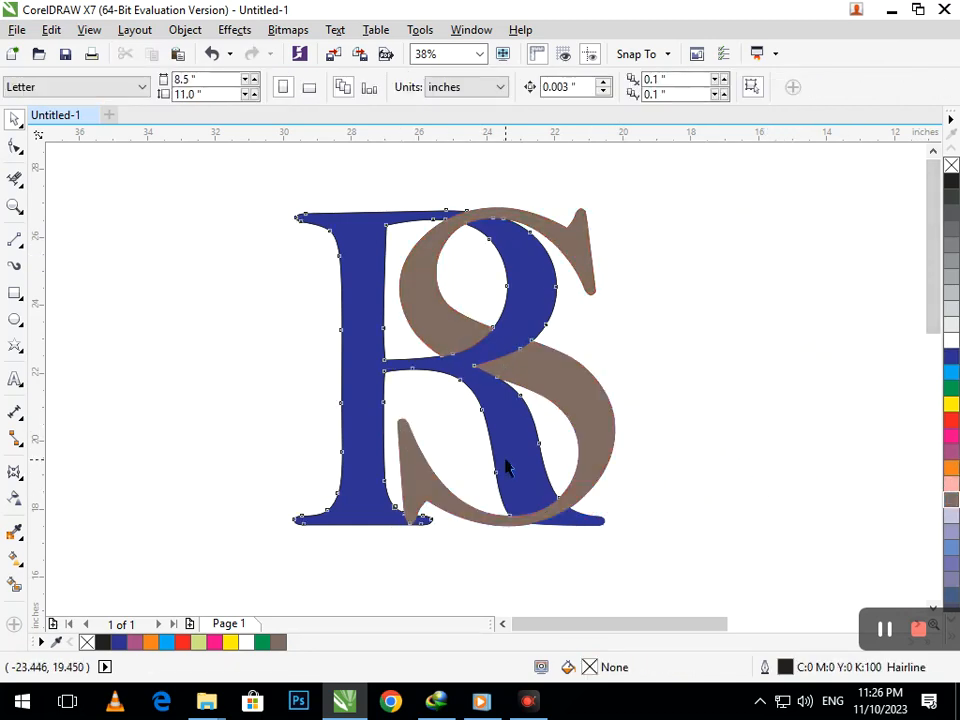
left_click(951, 472)
left_click(724, 459)
- Group the two S pieces and return them to their interlocked position over the R
left_click_drag(606, 422, 595, 312)
left_click(432, 288, "shift")
key("ctrl+g")
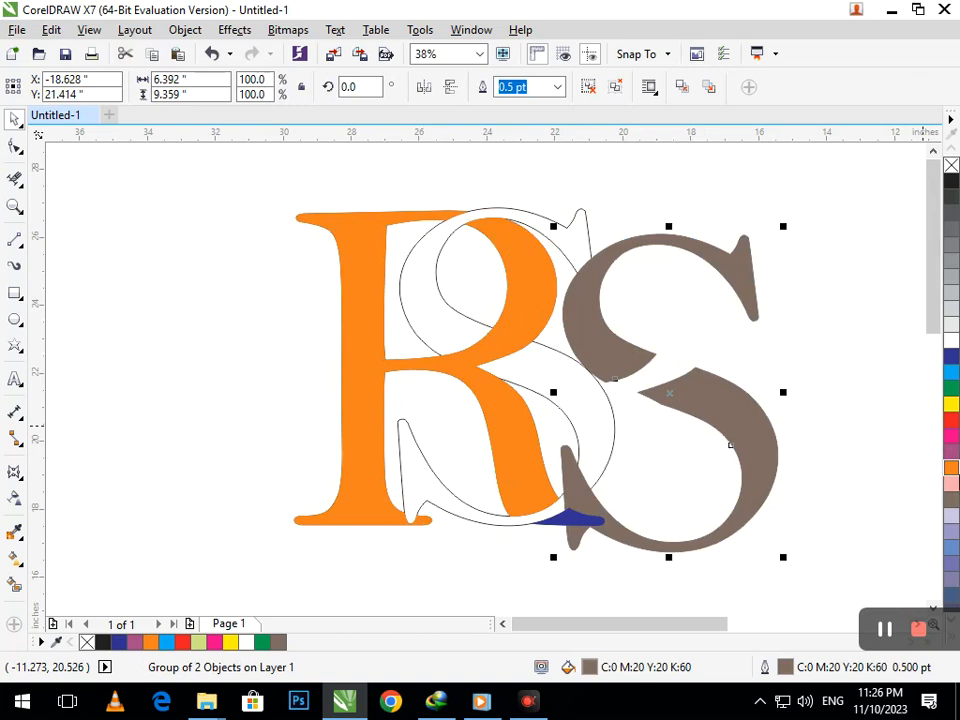
left_click_drag(432, 285, 432, 285)
- Try a magenta fill (C0 M100 Y0 K0) on the S group, and replace it with yellow (C0 M0 Y100 K0)
left_click(951, 440)
left_click(951, 439)
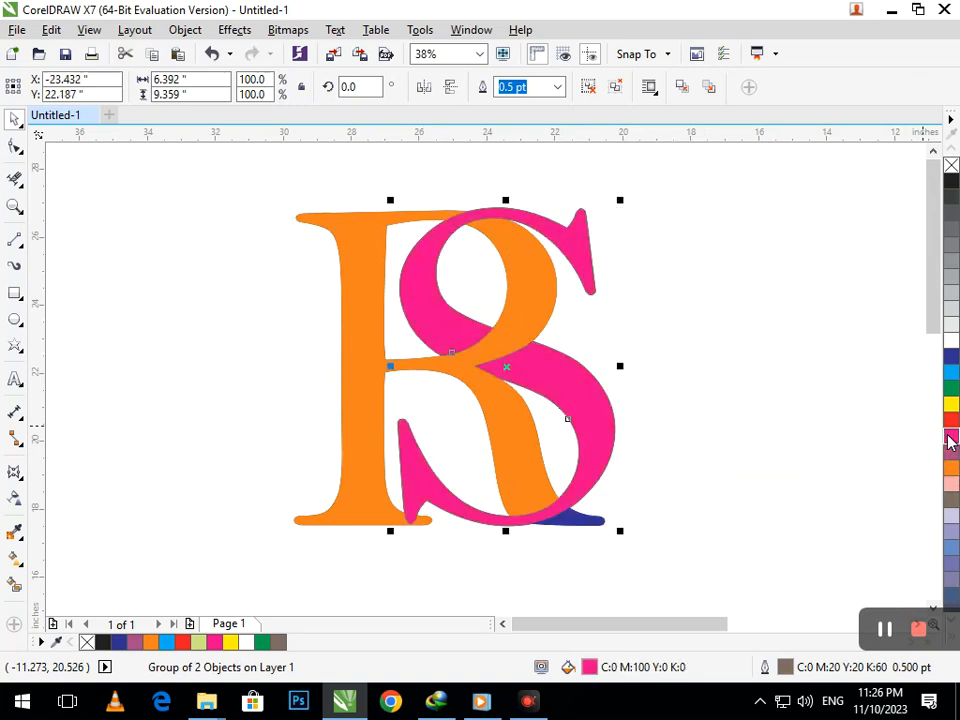
left_click(951, 405)
- Try a red fill on the R's main shape, and settle on dark blue (C100 M100 Y0 K0)
left_click(506, 328)
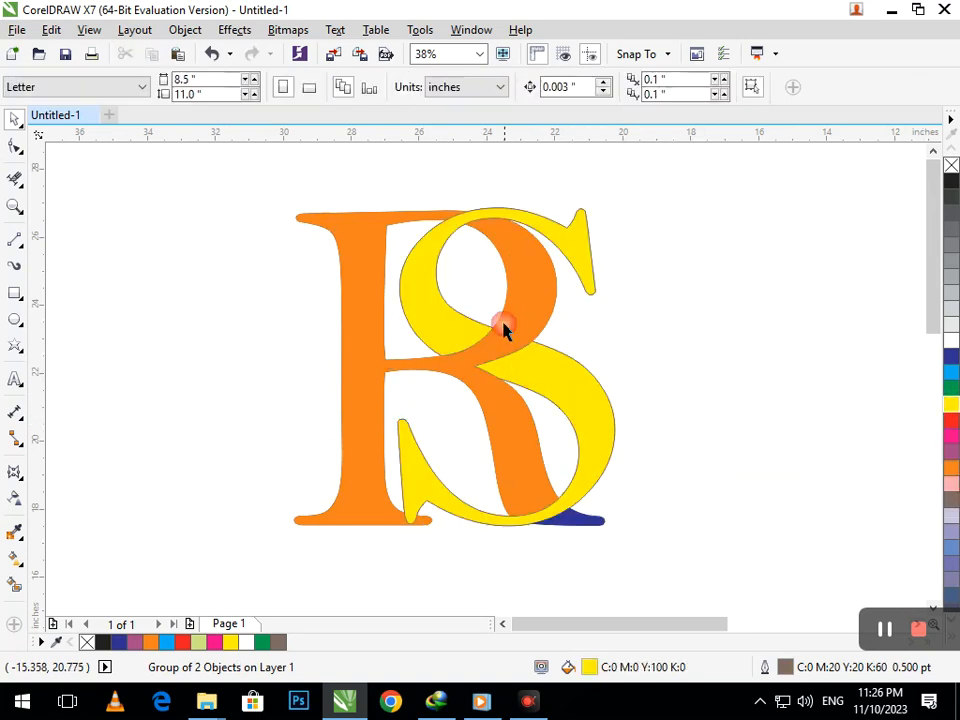
left_click(953, 425)
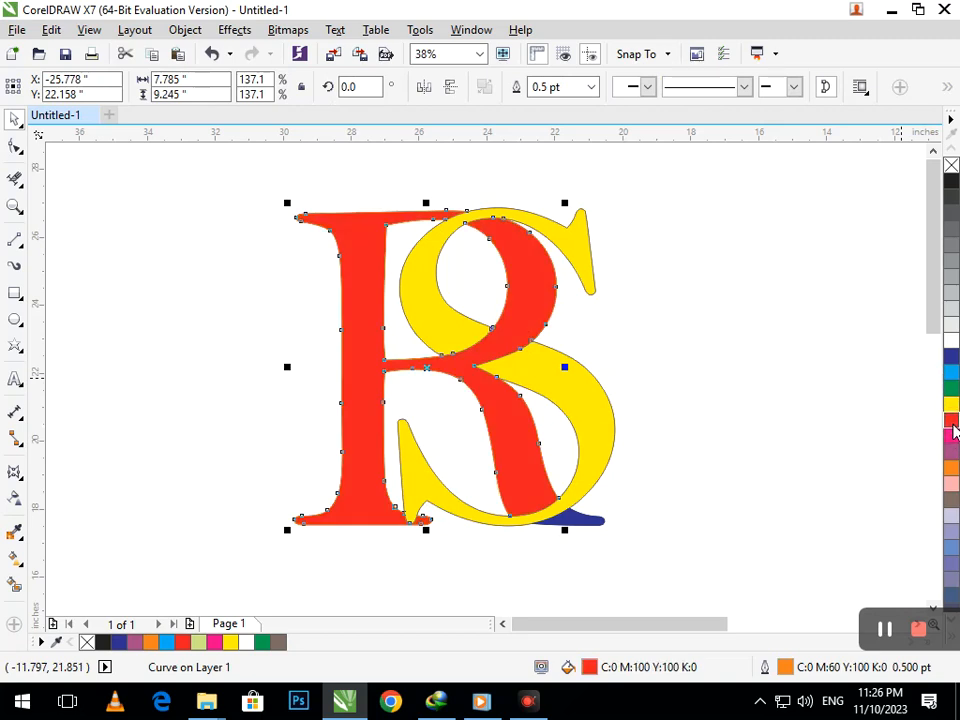
left_click(951, 357)
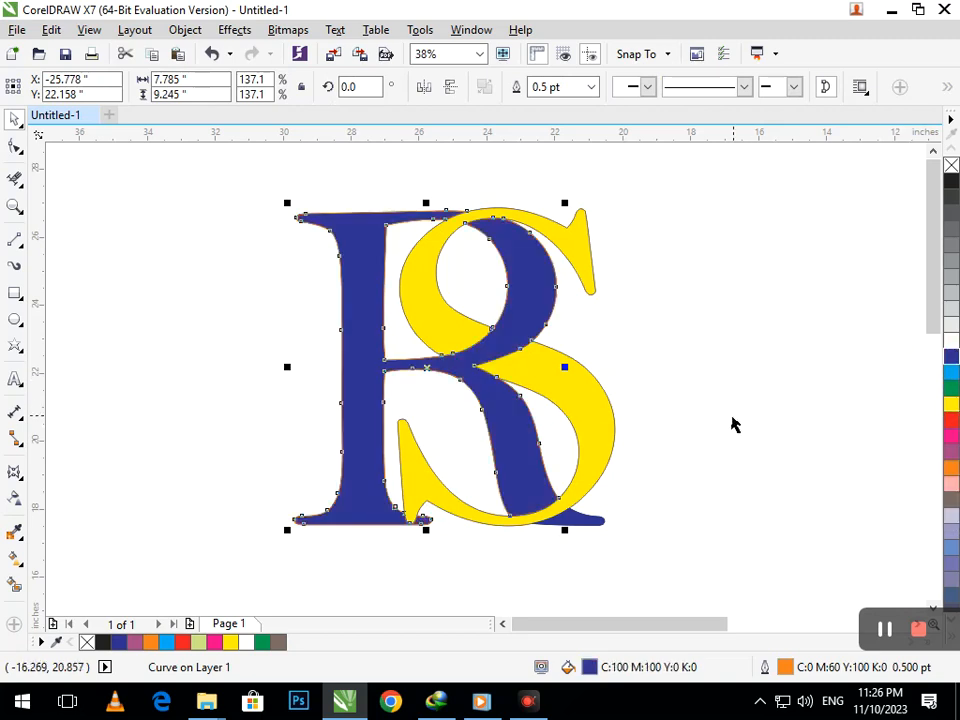
left_click(815, 476)
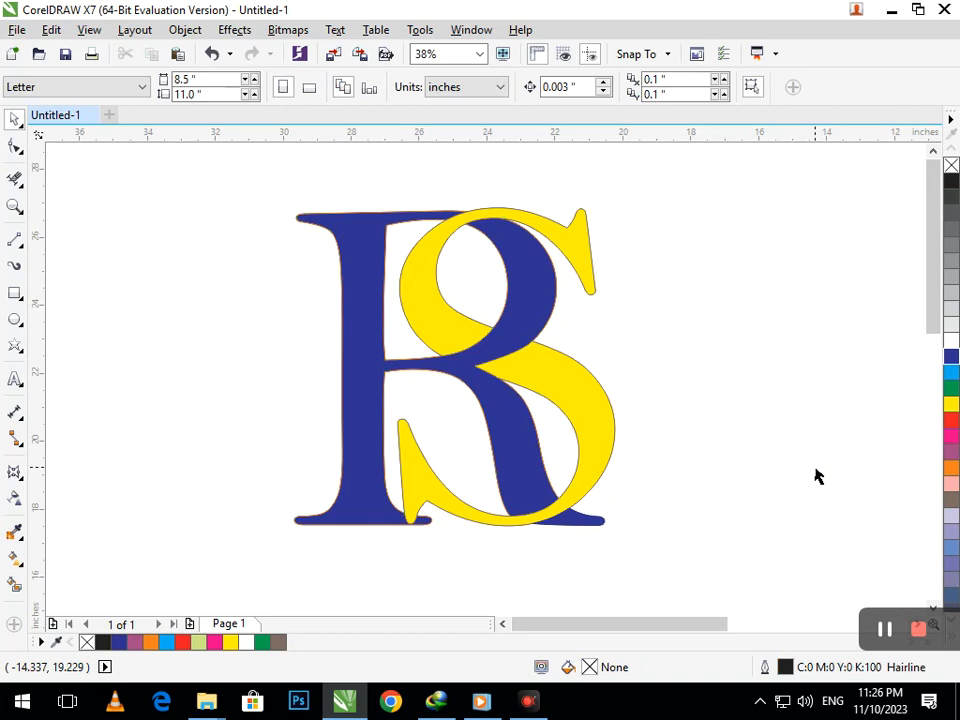
- Fill the S group with pink (C0 M40 Y20 K0)
left_click(608, 437)
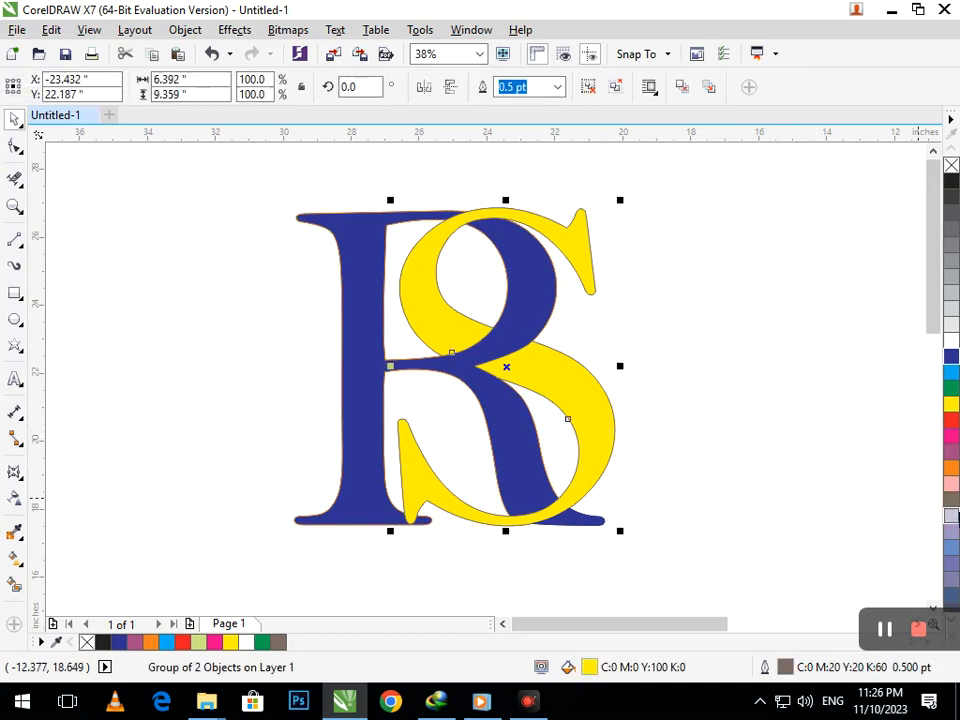
left_click(951, 484)
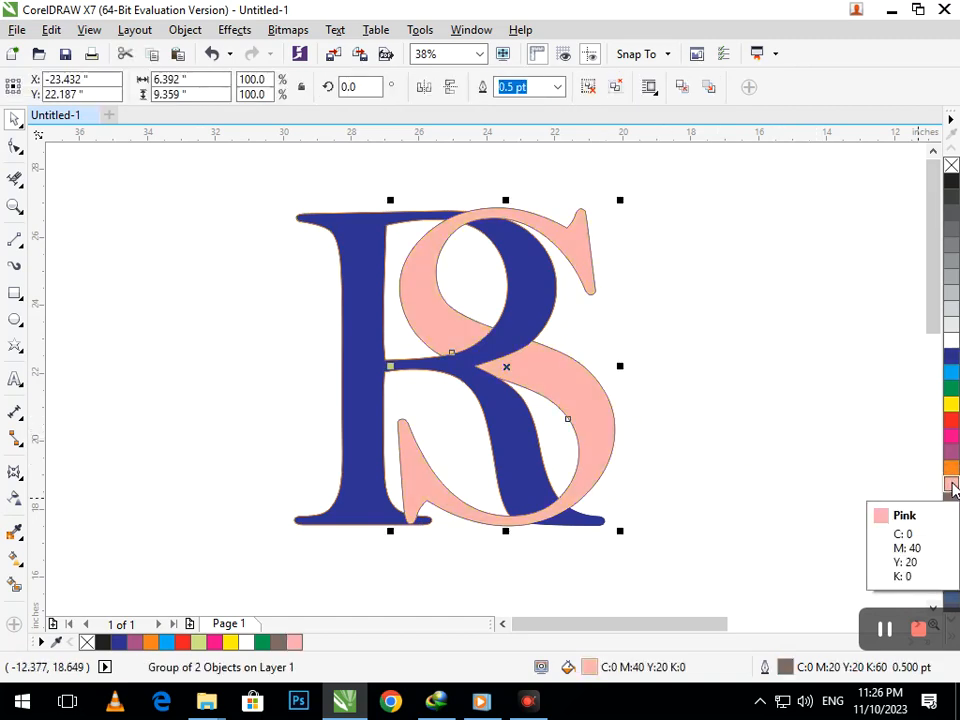
left_click(748, 428)
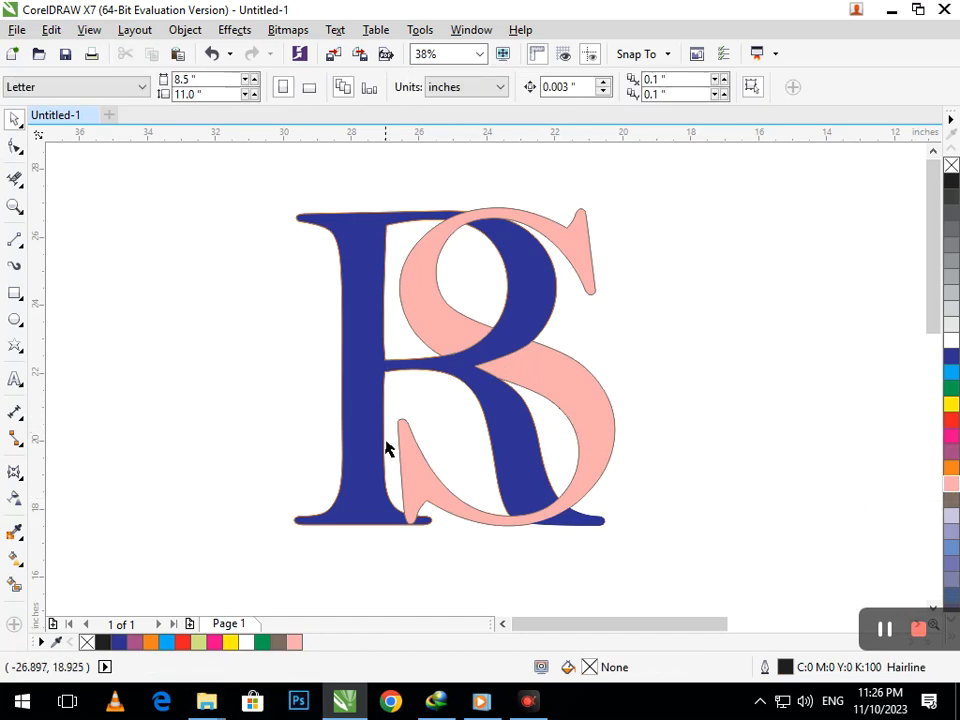
- Set the outline width of the R's main shape to None
key("F3")
left_click(529, 441)
left_click_drag(139, 193, 458, 354)
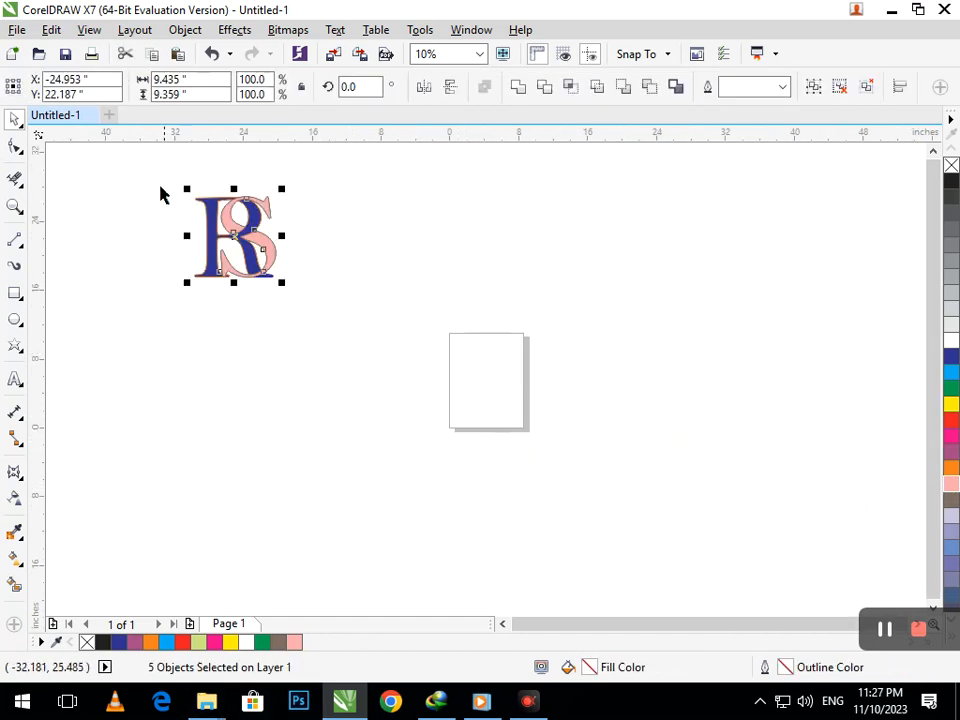
scroll(163, 193, "up", 2)
left_click(238, 240)
left_click(321, 257)
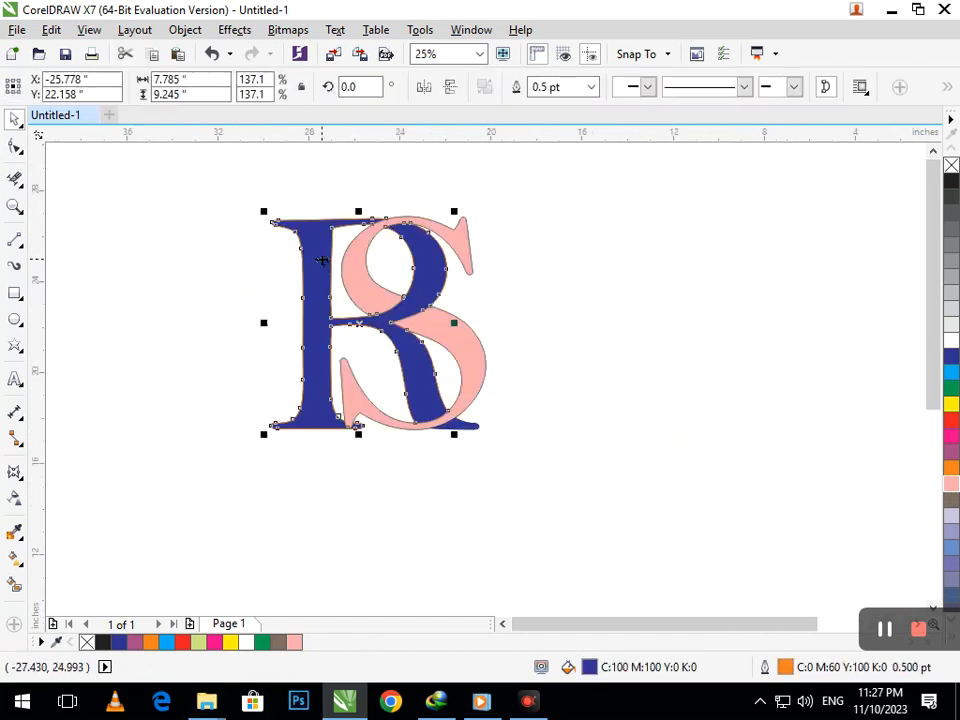
left_click(591, 87)
left_click(574, 110)
- Set the outline width of the S group to None
left_click(510, 326)
left_click(474, 371)
left_click(557, 87)
left_click(543, 107)
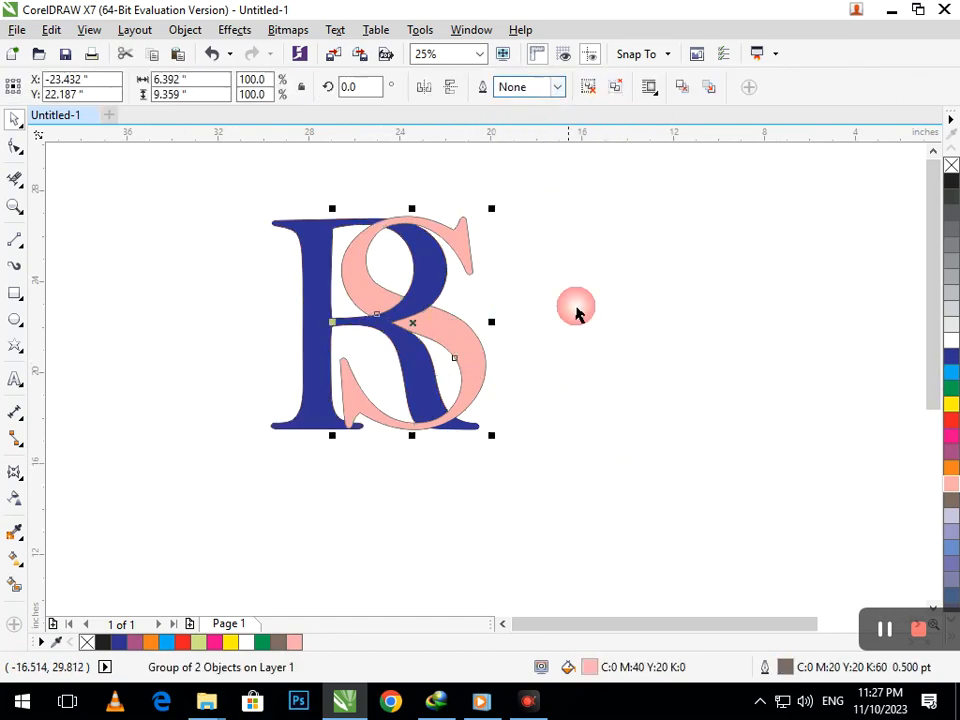
left_click(574, 311)
- Delete the stray horizontal guideline and move the whole monogram about 4 inches to the right
left_click_drag(210, 132, 521, 500)
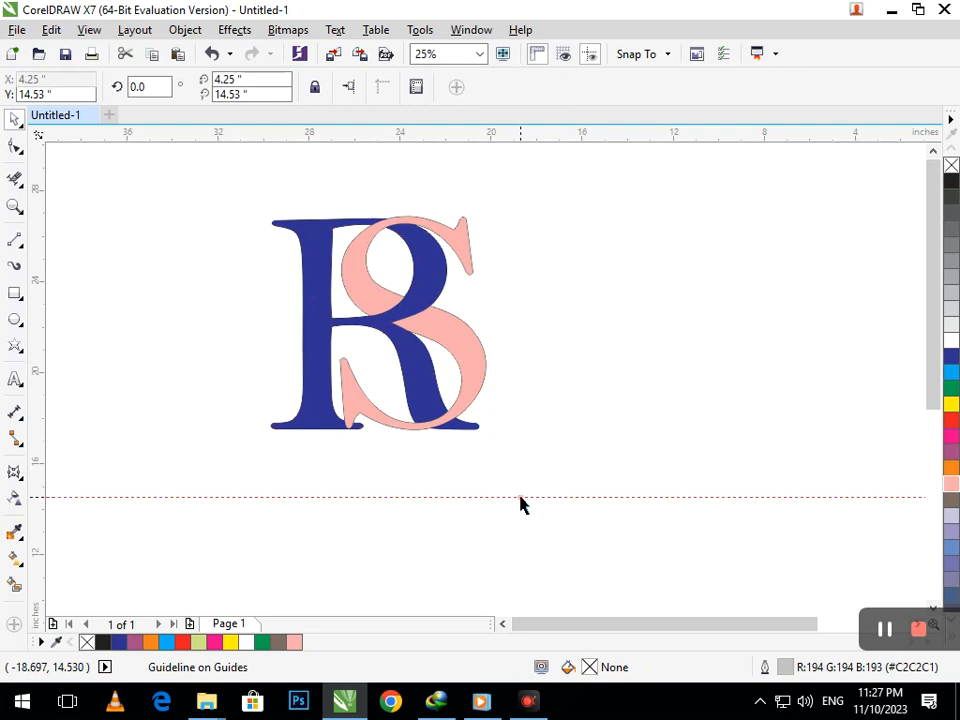
key("Delete")
left_click_drag(195, 190, 551, 489)
left_click_drag(467, 390, 562, 392)
left_click(510, 521)
- Add the two-line Century Gothic text "Company Name" below the monogram and enlarge it to about 111 pt
left_click(15, 379)
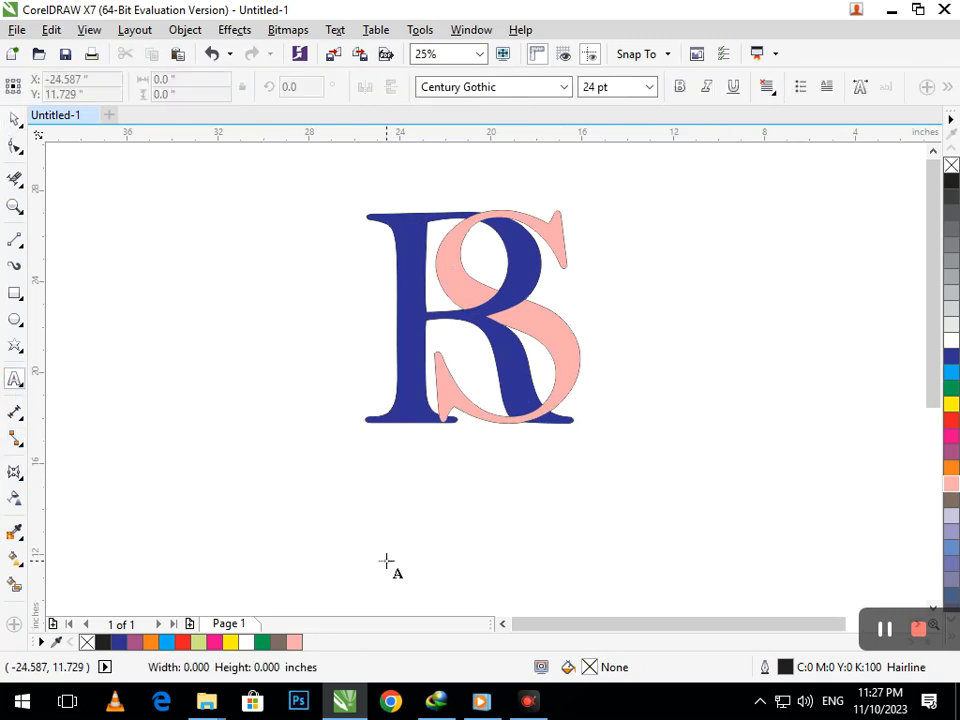
left_click(388, 557)
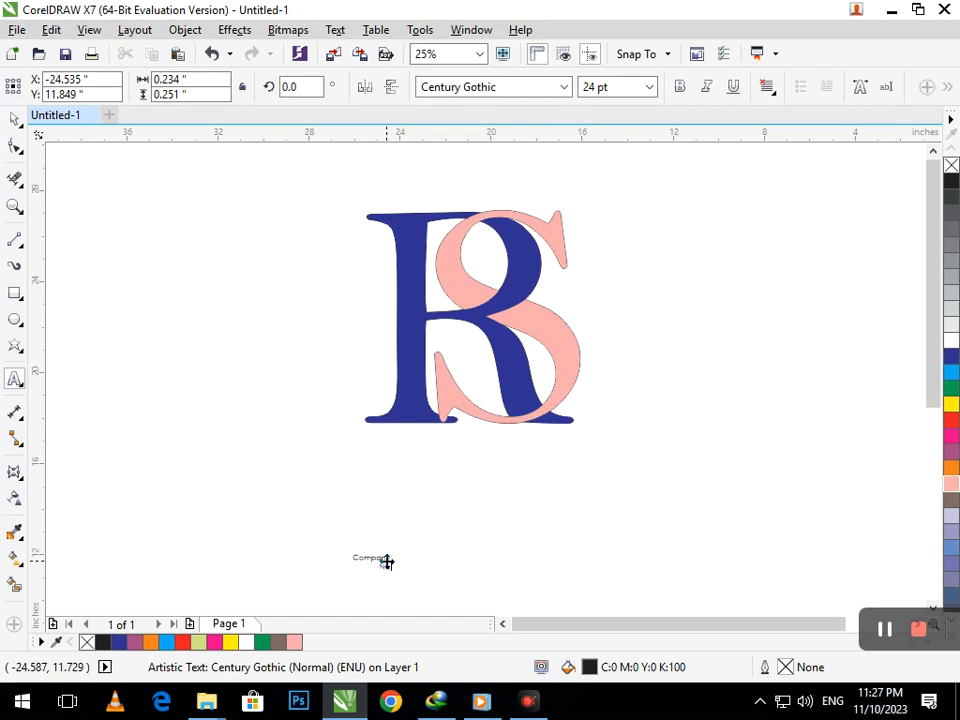
left_click(387, 562)
left_click_drag(399, 576, 448, 544)
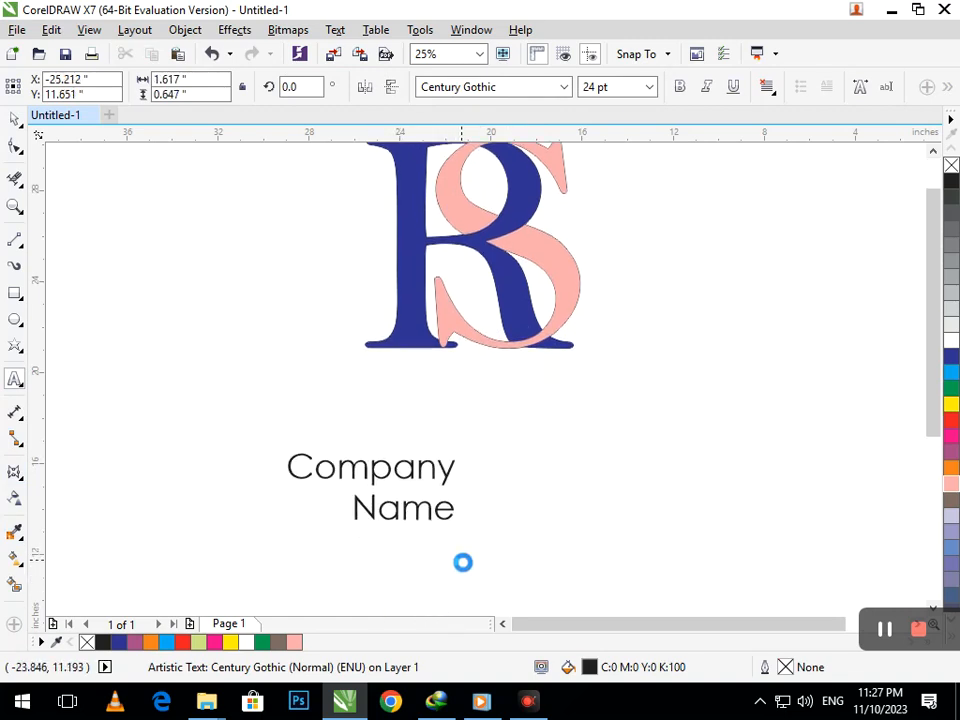
- Move the company name text up and right so it sits directly beneath the monogram
left_click(14, 119)
left_click_drag(401, 472, 497, 381)
left_click(613, 450)
- Make the company name text bold
key("F3")
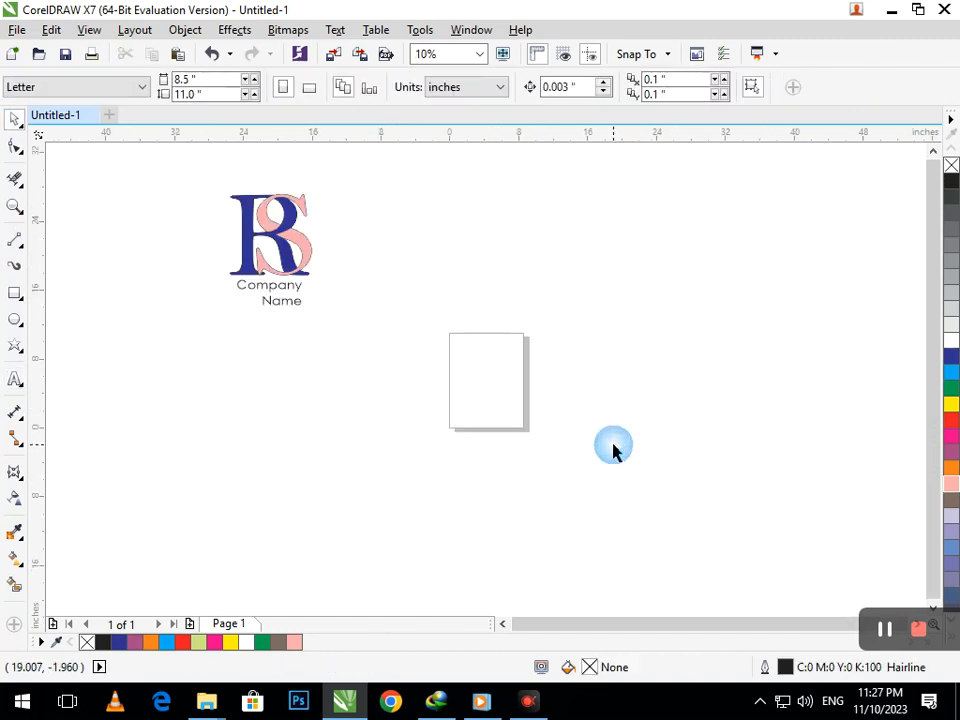
key("F2")
left_click_drag(174, 166, 367, 354)
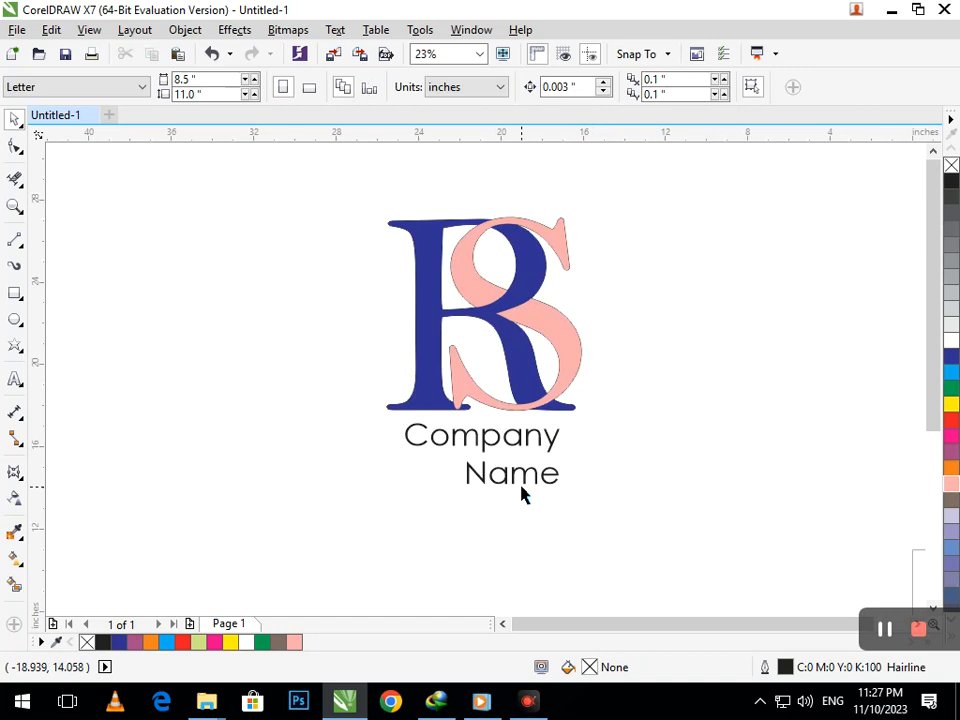
left_click(528, 487)
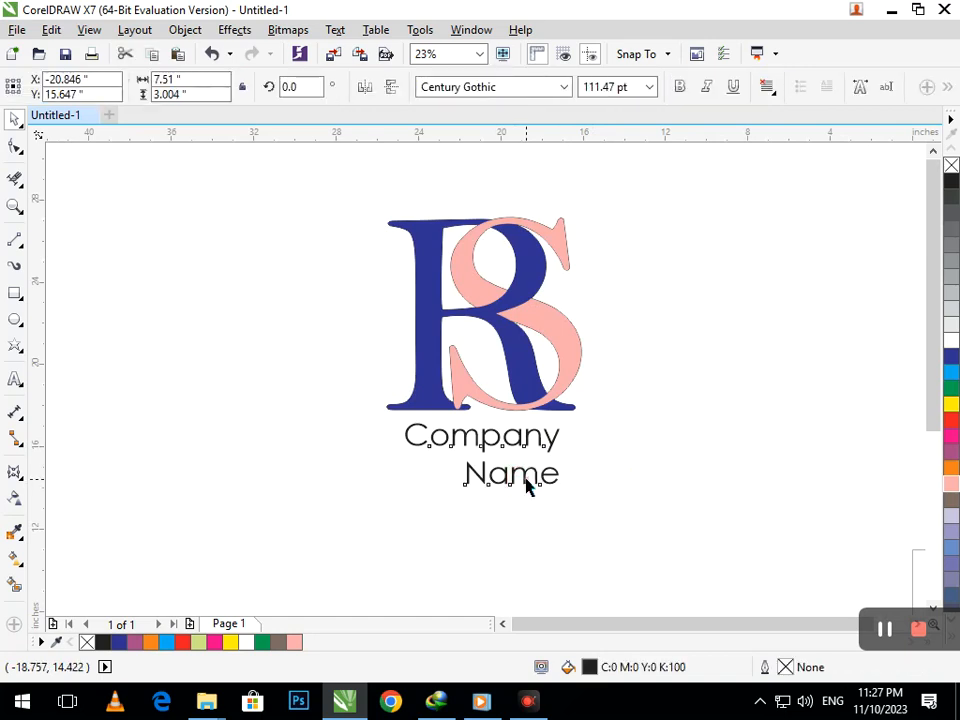
left_click(679, 87)
left_click(676, 433)
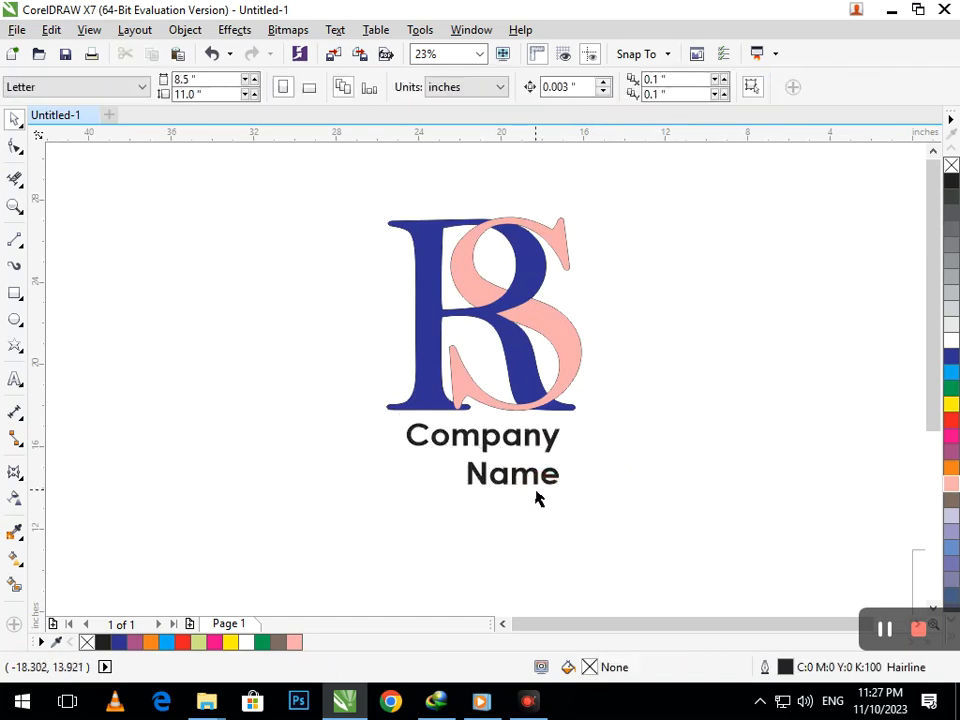
double_click(558, 441)
left_click_drag(560, 445, 393, 413)
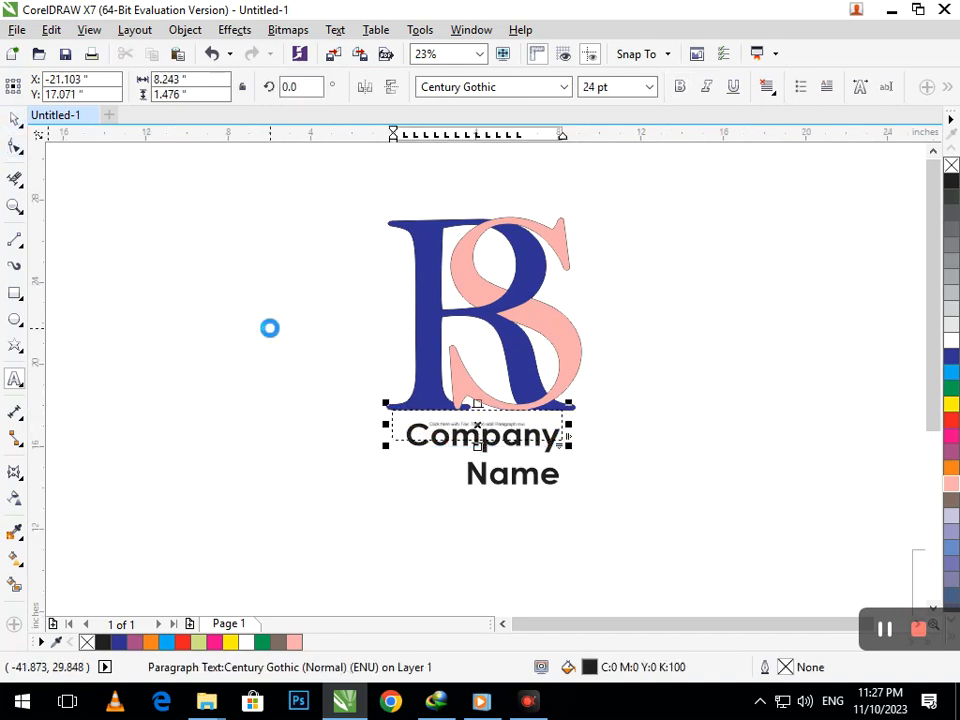
key("Escape")
- Select only the word "Name" in the text and fill it with pink (C0 M40 Y20 K0)
left_click(512, 476)
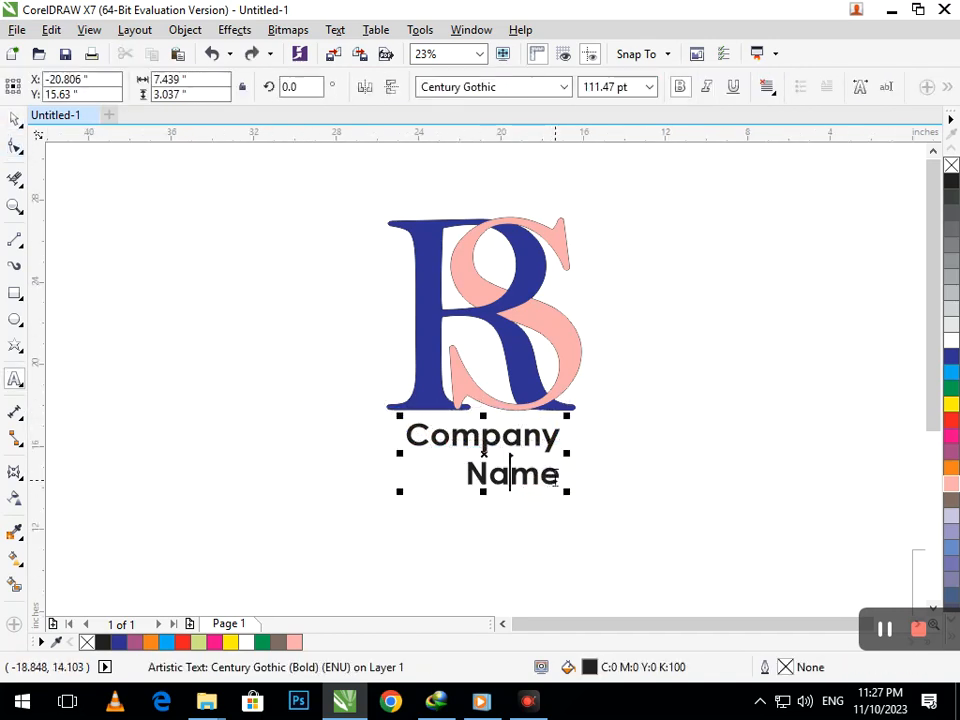
double_click(508, 485)
left_click(950, 484)
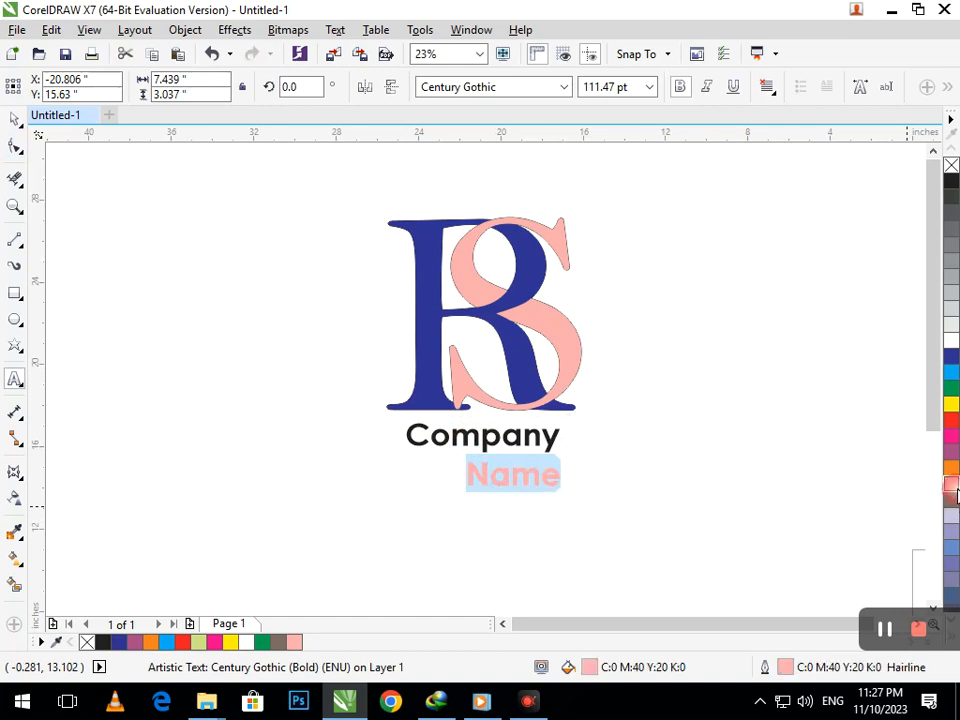
- Give the "Company Name" text beneath the monogram a black outline
left_click(12, 121)
left_click(201, 341)
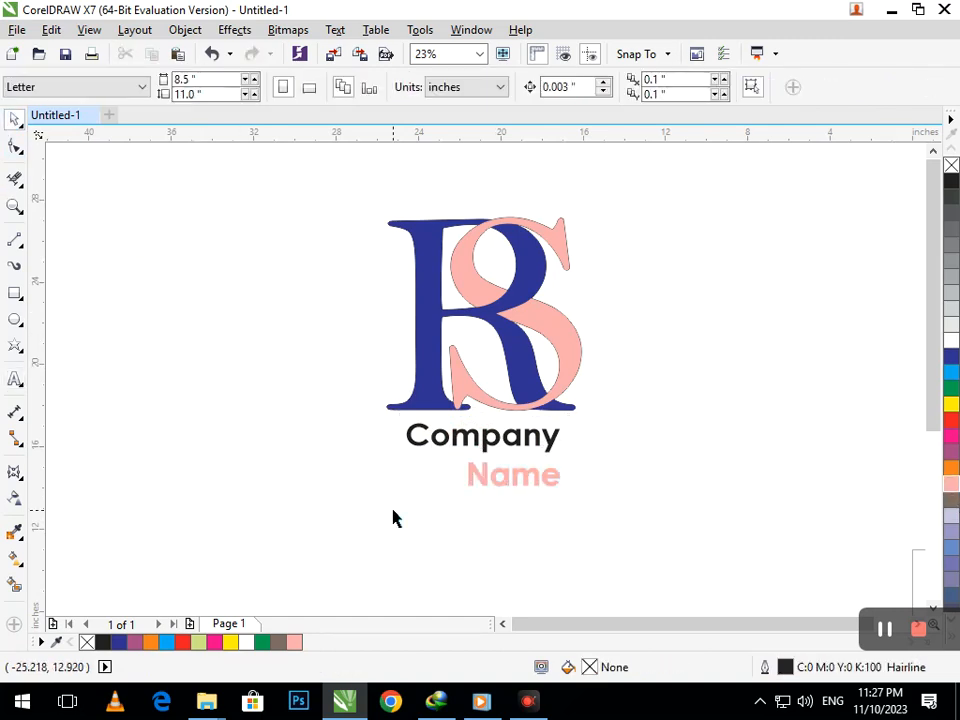
left_click(535, 486)
right_click(948, 182)
left_click(752, 390)
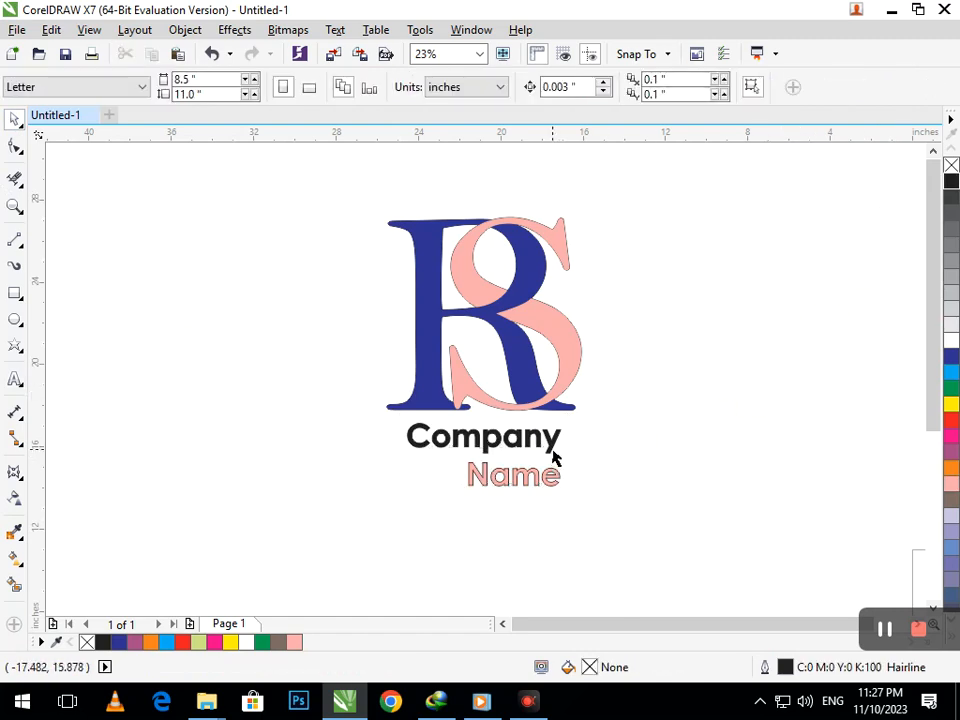
- Select only the word "Company" in the text and fill it with dark blue (C100 M100 Y0 K0)
double_click(558, 440)
left_click_drag(560, 437, 347, 412)
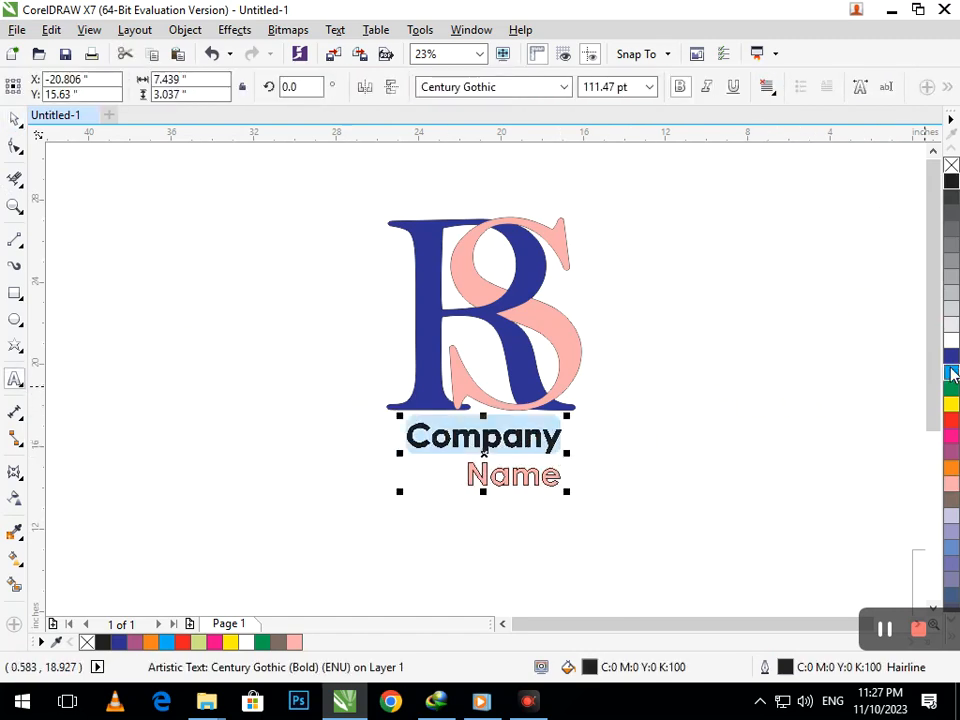
left_click(951, 356)
left_click(16, 120)
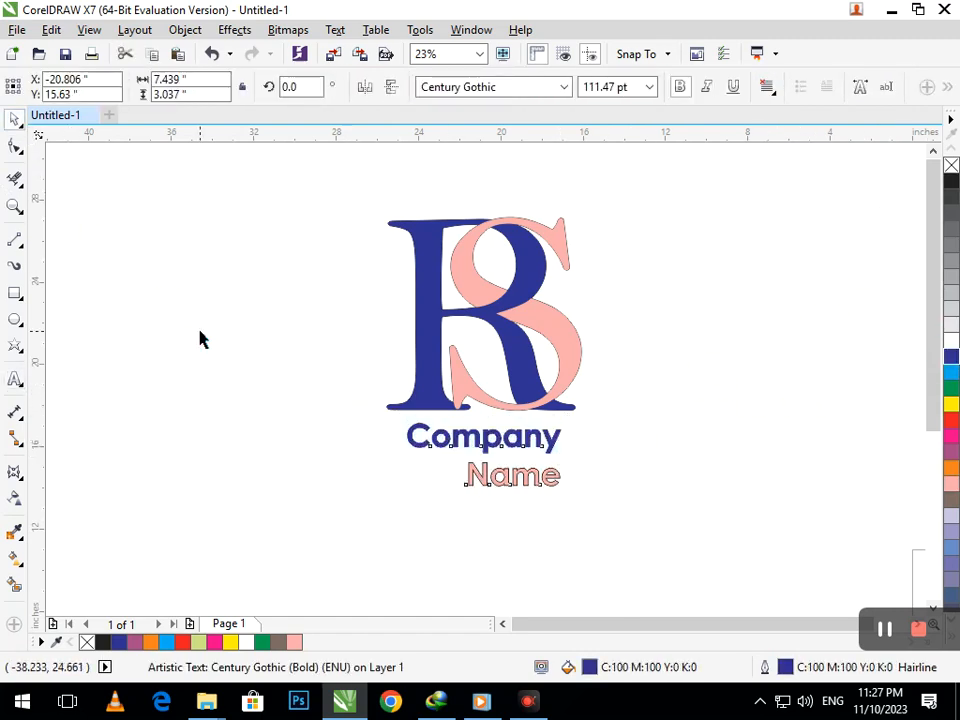
left_click(383, 450)
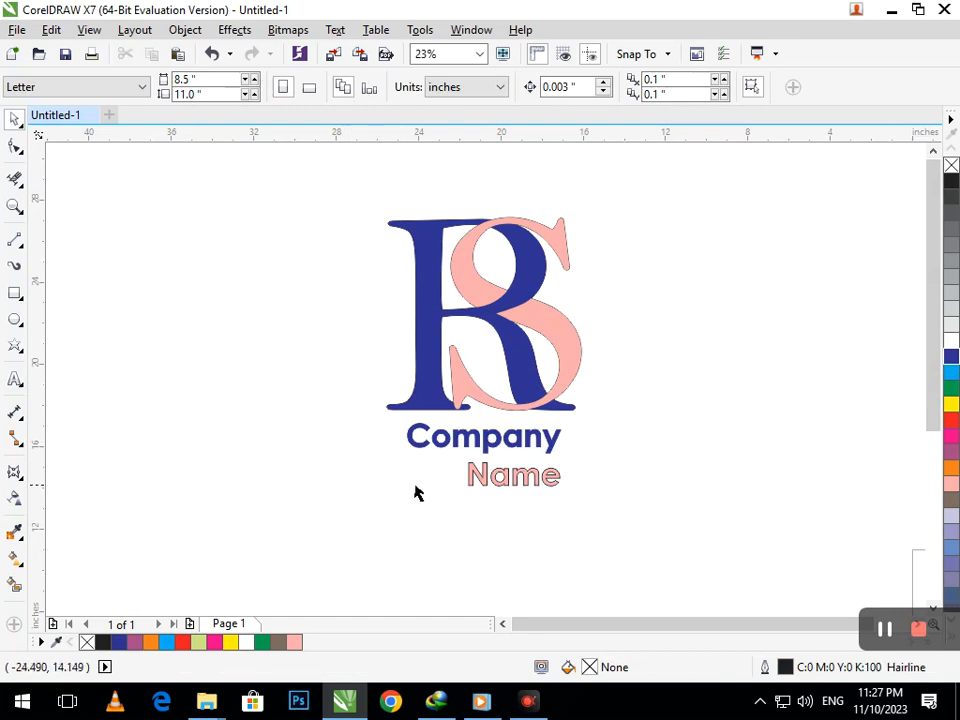
- Group the monogram with the company name text and enlarge the group to about 10.57 by 14.59 inches
left_click_drag(372, 190, 617, 527)
key("ctrl+g")
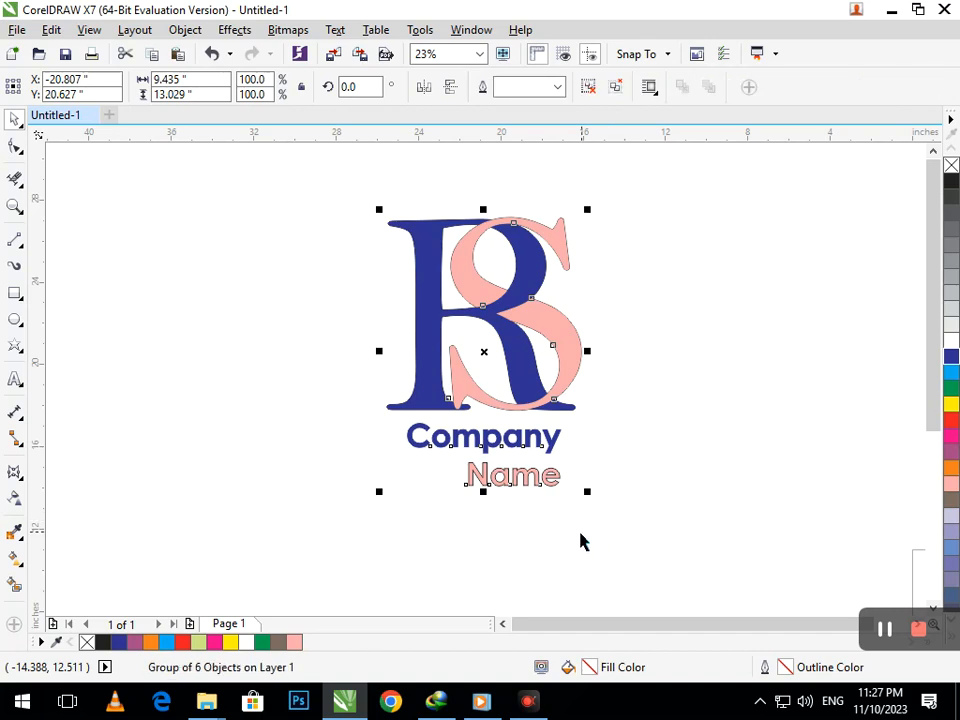
left_click_drag(381, 495, 354, 511)
left_click_drag(486, 500, 497, 500)
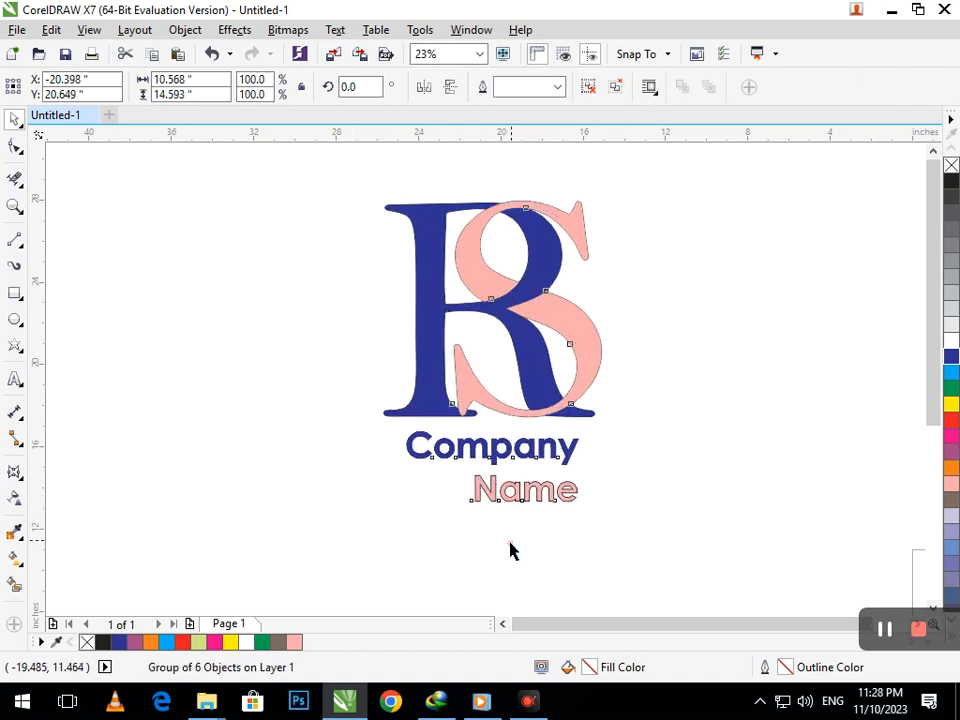
left_click(510, 551)
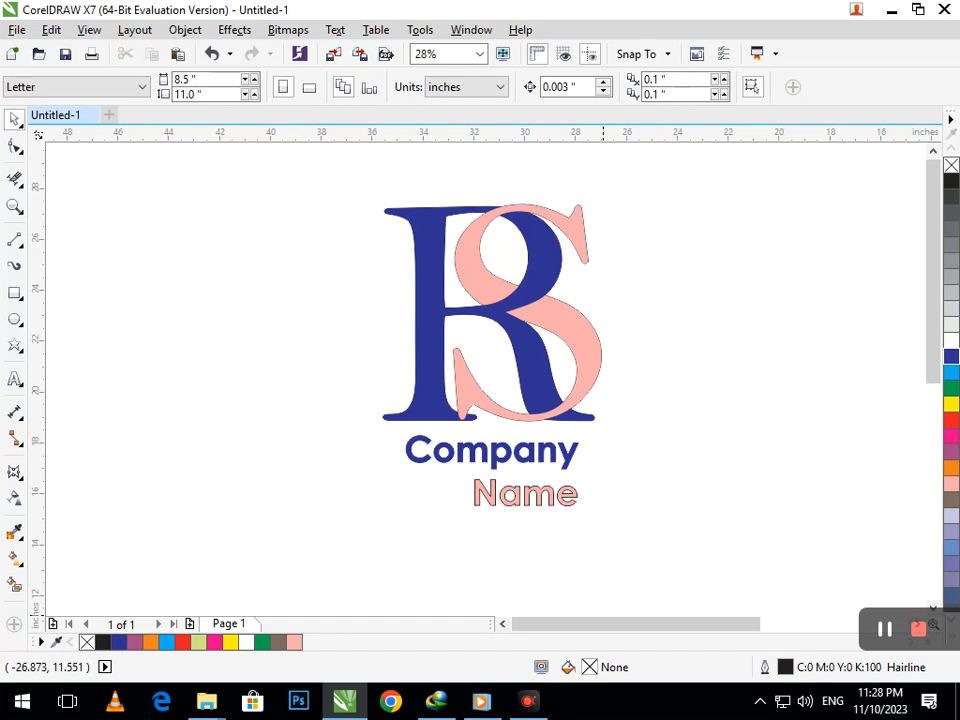
left_click(528, 510)
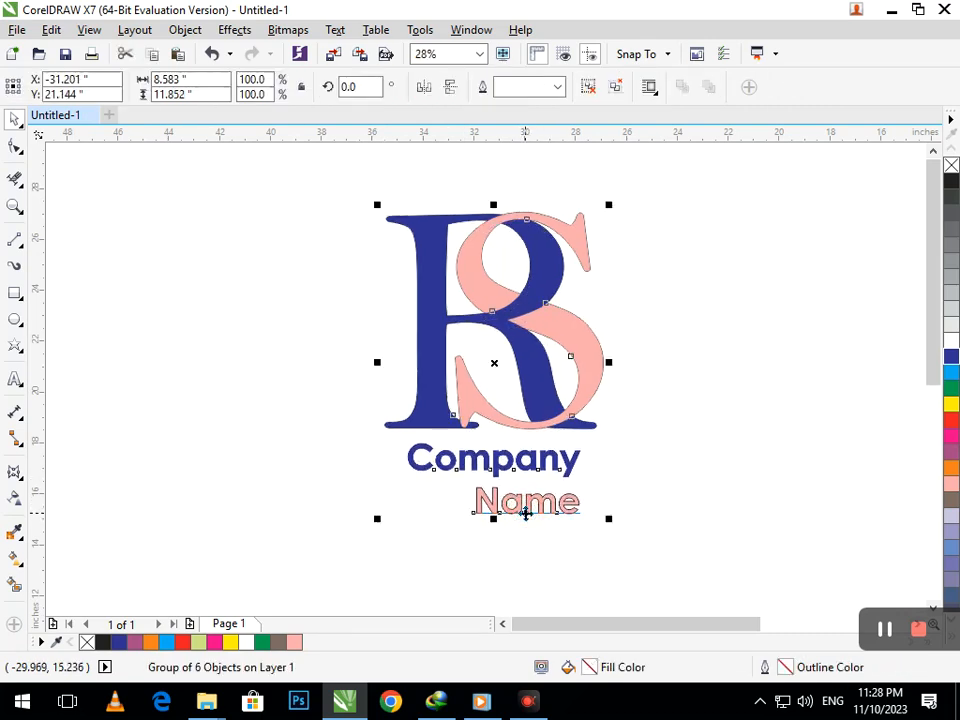
left_click(668, 500)
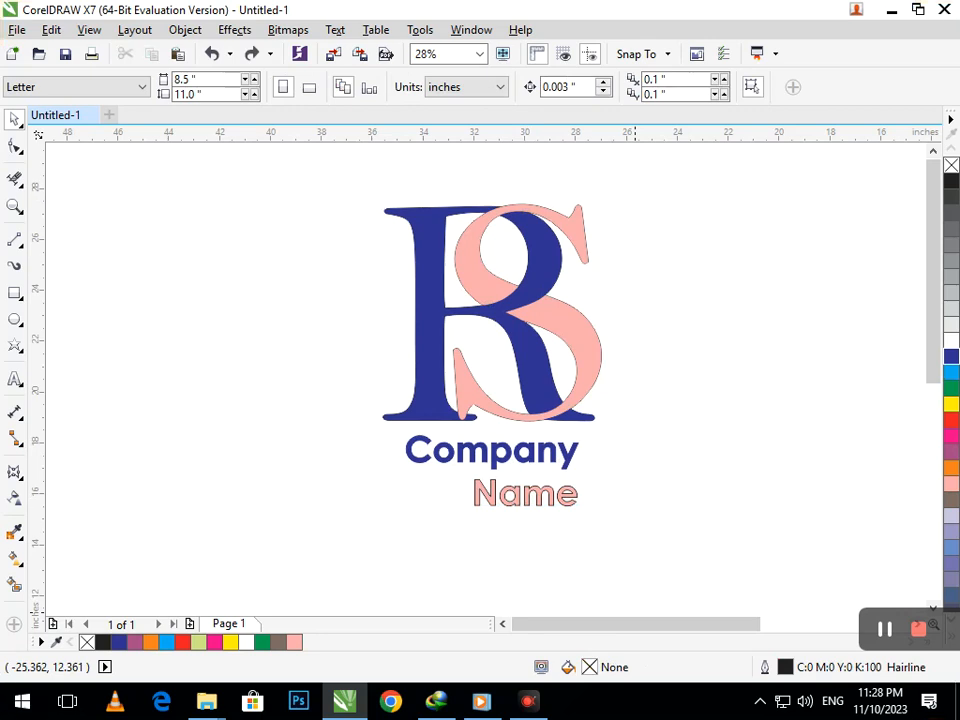